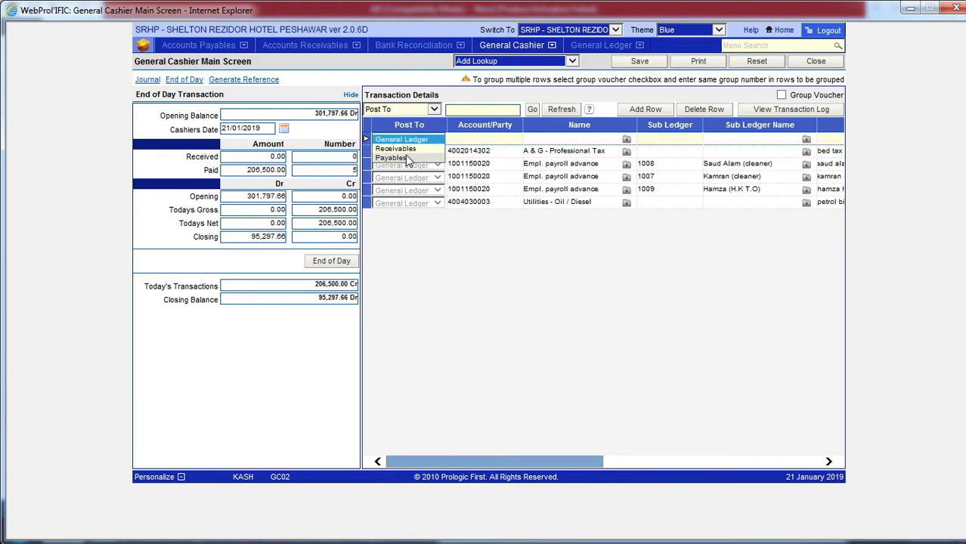
Set the new transaction row to post to Payables and view its list of parties.
{"action": "left_click", "coordinate": [408, 158]}
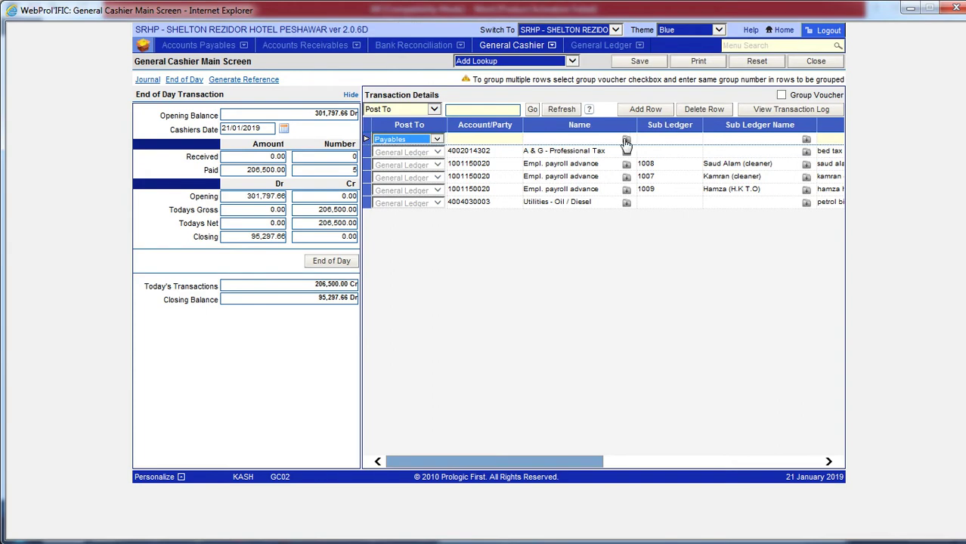
{"action": "left_click", "coordinate": [625, 144]}
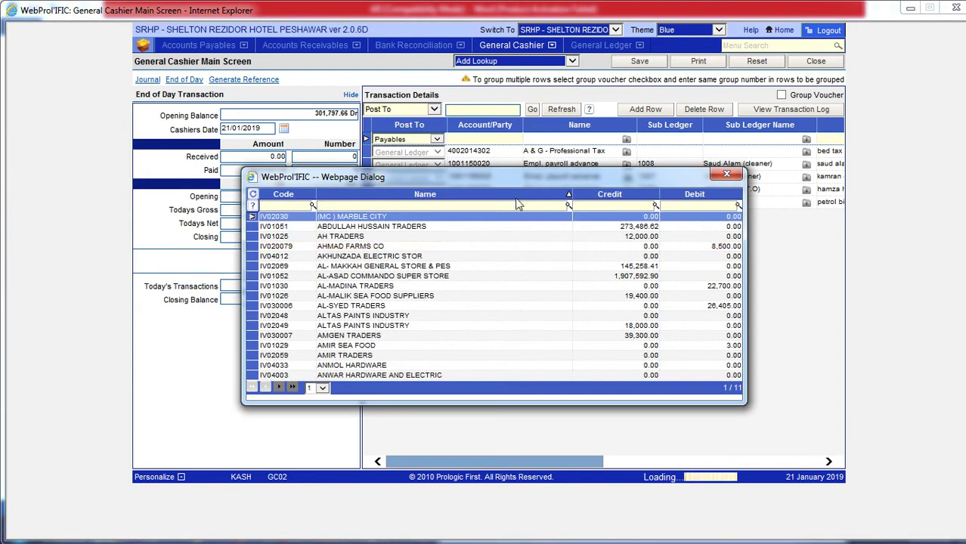
{"action": "left_click", "coordinate": [737, 177]}
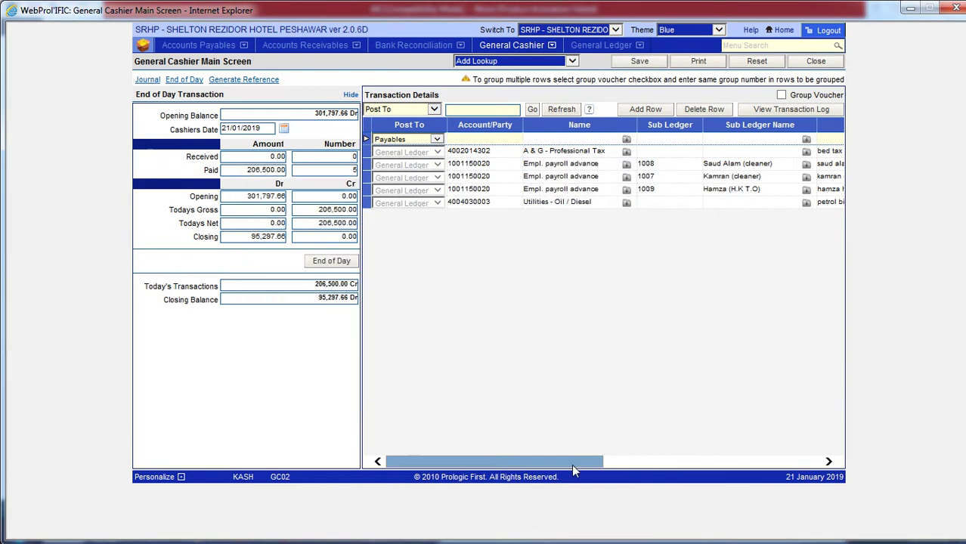
Check the Flag choices available for the new transaction row.
{"action": "left_click_drag", "start_coordinate": [573, 462], "coordinate": [759, 440]}
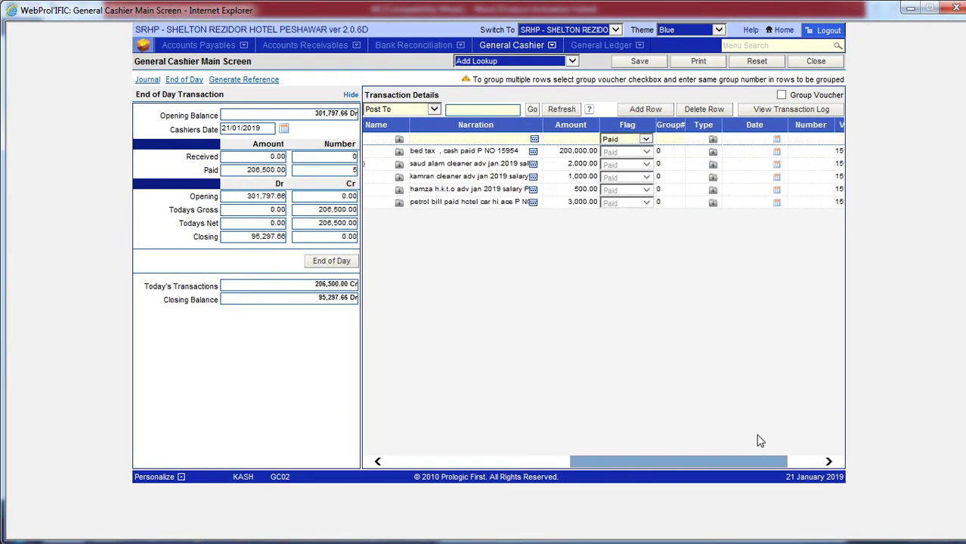
{"action": "left_click", "coordinate": [647, 142]}
{"action": "left_click", "coordinate": [646, 142]}
{"action": "left_click", "coordinate": [616, 460]}
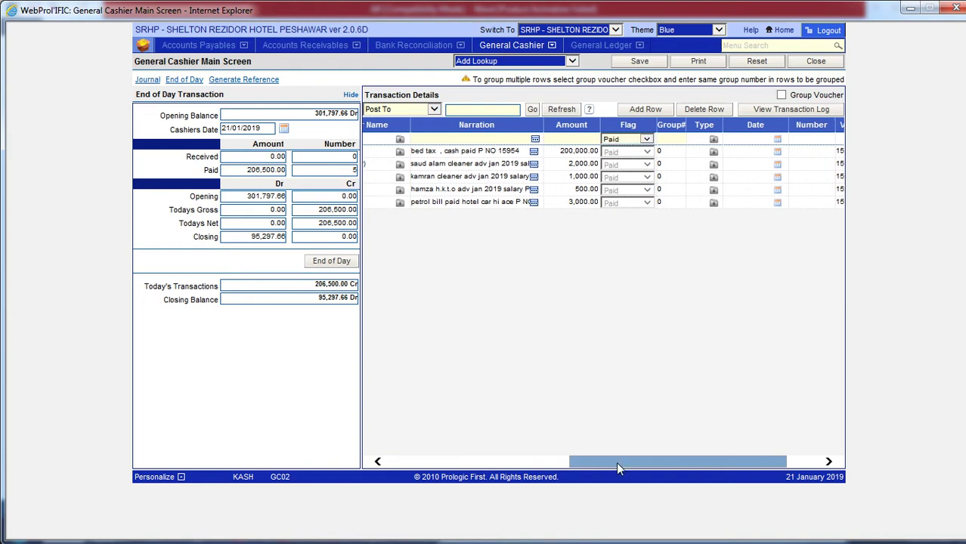
{"action": "left_click_drag", "start_coordinate": [616, 462], "coordinate": [433, 462]}
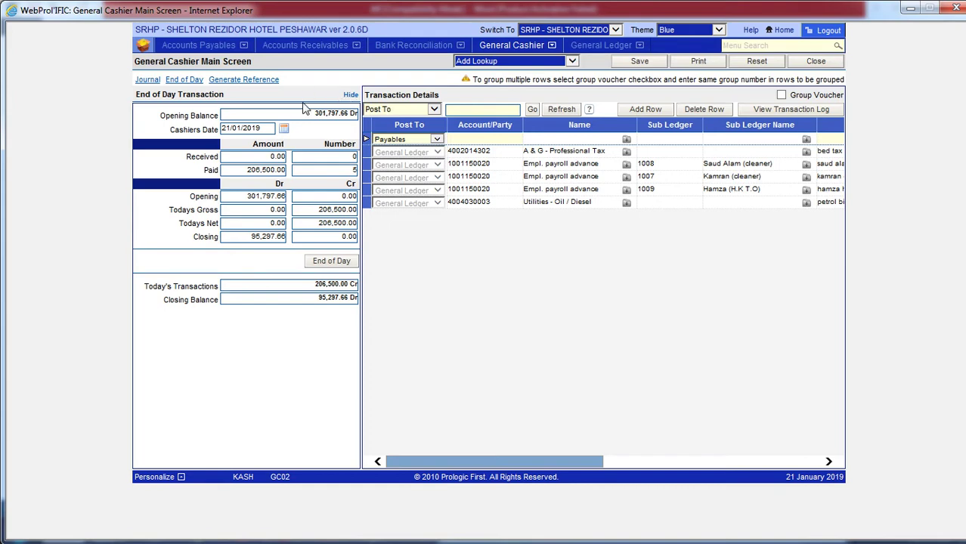
Examine the opening and closing balances and the account codes of the listed transactions.
{"action": "left_click_drag", "start_coordinate": [307, 114], "coordinate": [387, 124]}
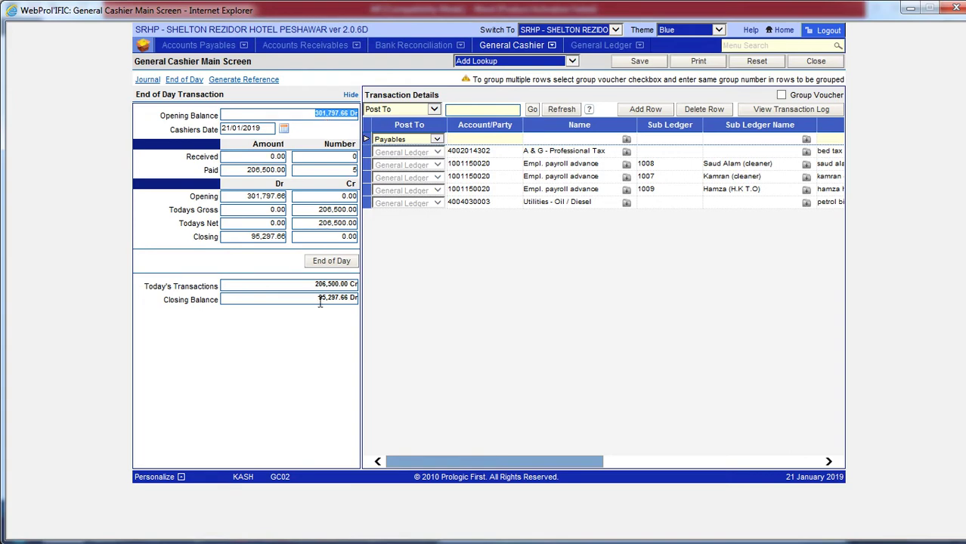
{"action": "left_click_drag", "start_coordinate": [306, 301], "coordinate": [414, 305]}
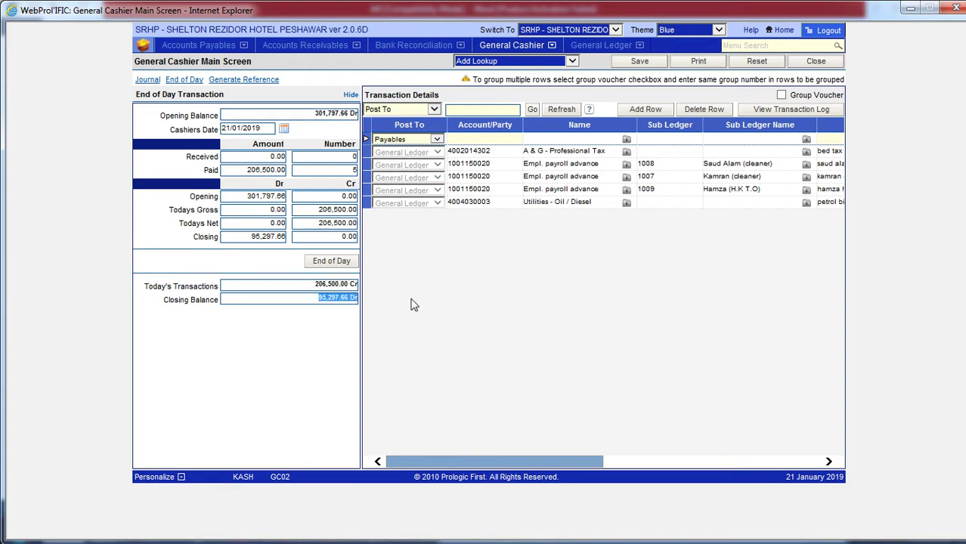
{"action": "left_click", "coordinate": [476, 139]}
{"action": "left_click", "coordinate": [476, 154]}
{"action": "left_click", "coordinate": [477, 178]}
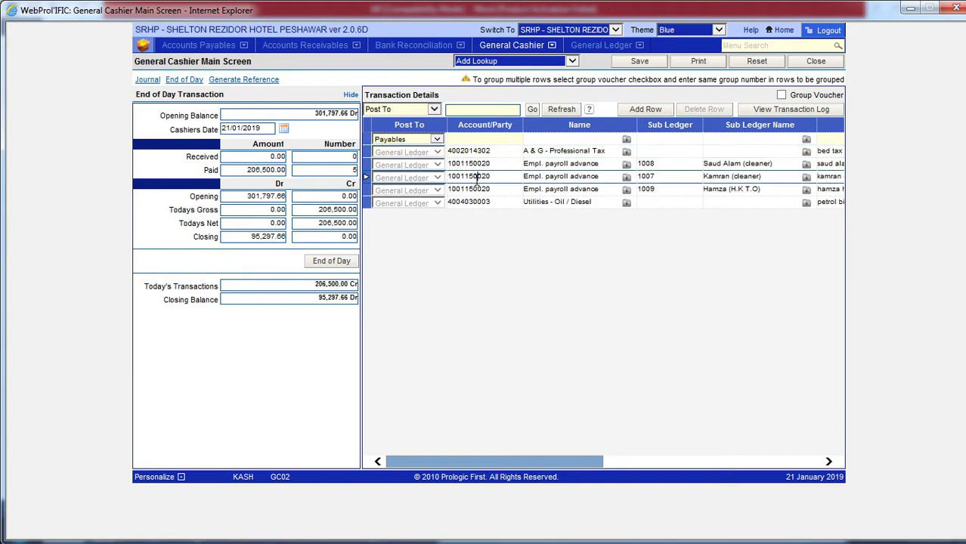
Set the new row to post to General Ledger with the account A & G - Conveyance / Transport.
{"action": "left_click", "coordinate": [437, 140]}
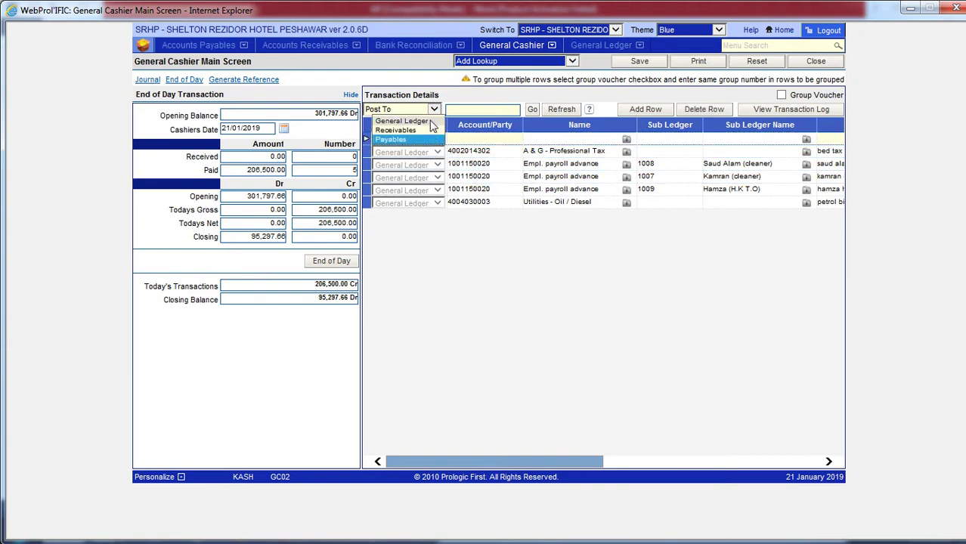
{"action": "left_click", "coordinate": [430, 122]}
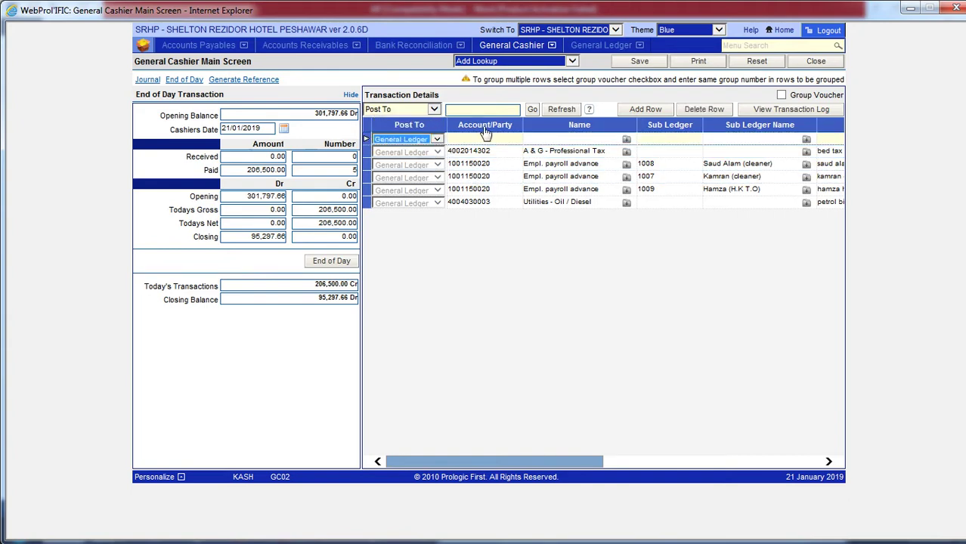
{"action": "left_click", "coordinate": [626, 141]}
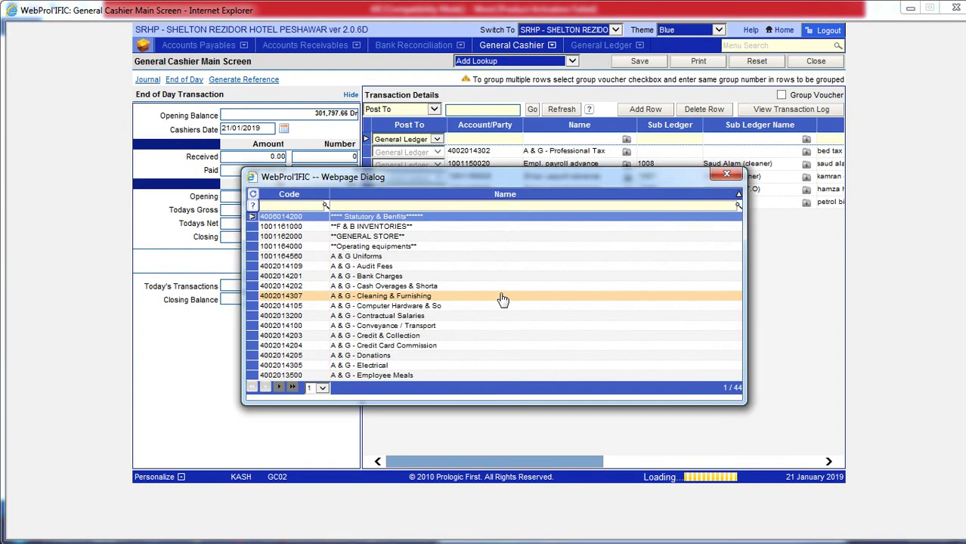
{"action": "double_click", "coordinate": [435, 328]}
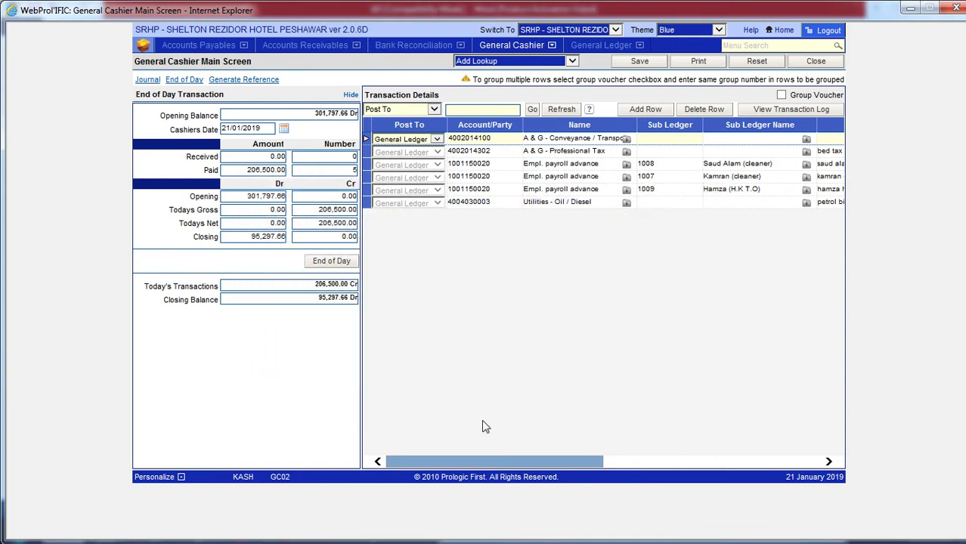
Enter the new row's narration as "Paid to" followed by the payee's name.
{"action": "left_click_drag", "start_coordinate": [517, 463], "coordinate": [579, 461]}
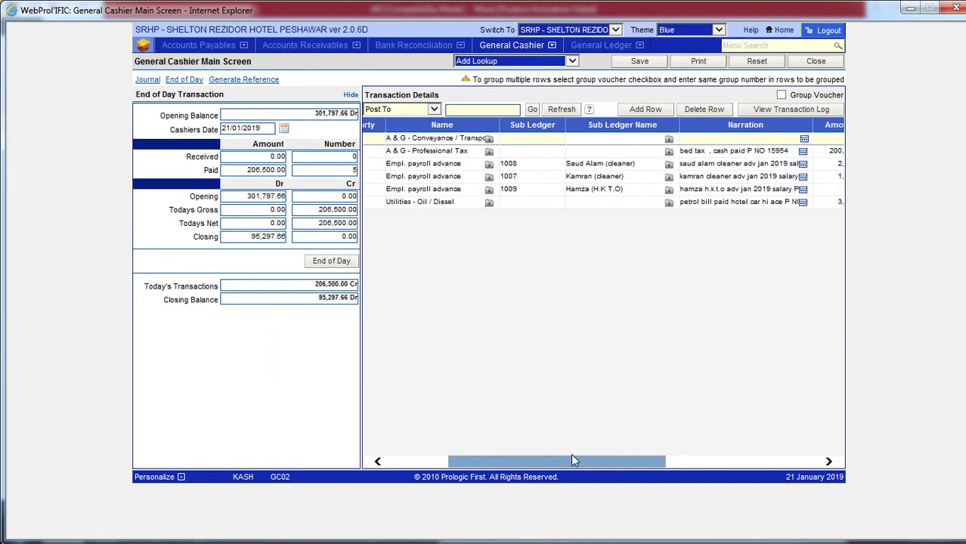
{"action": "left_click", "coordinate": [691, 141]}
{"action": "type", "text": "tra"}
{"action": "key", "text": "BackSpace"}
{"action": "key", "text": "BackSpace"}
{"action": "key", "text": "BackSpace"}
{"action": "type", "text": "Mr Mansoor"}
{"action": "key", "text": "Home"}
{"action": "type", "text": "Paid to"}
Set the amount of the conveyance payment row to 500.
{"action": "left_click_drag", "start_coordinate": [637, 460], "coordinate": [719, 457]}
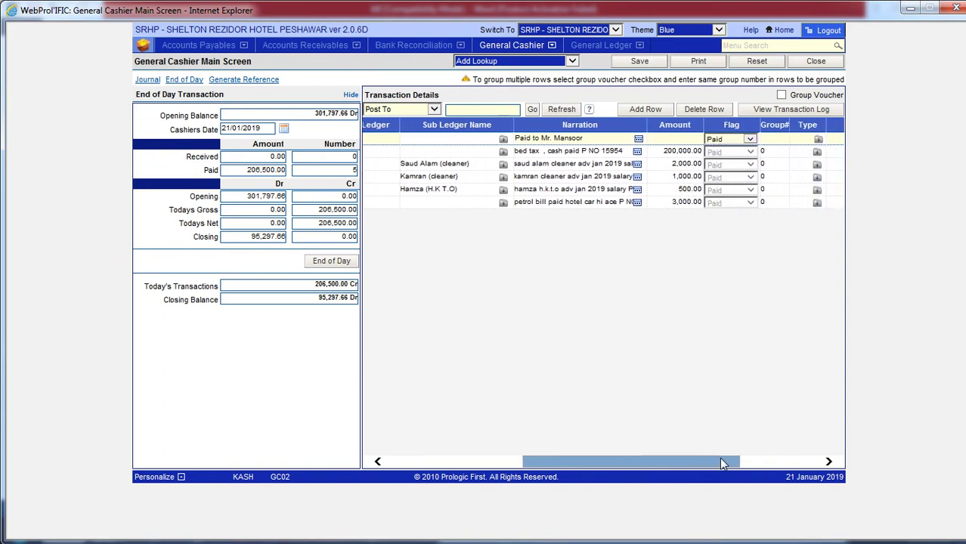
{"action": "left_click", "coordinate": [647, 137]}
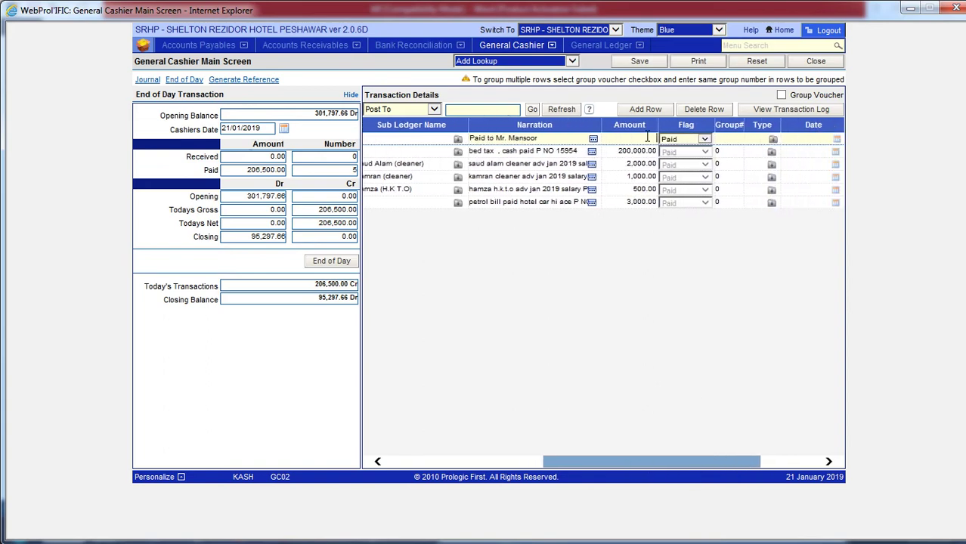
{"action": "type", "text": "500"}
Save the conveyance payment, display its payment voucher and close the voucher.
{"action": "left_click", "coordinate": [640, 62]}
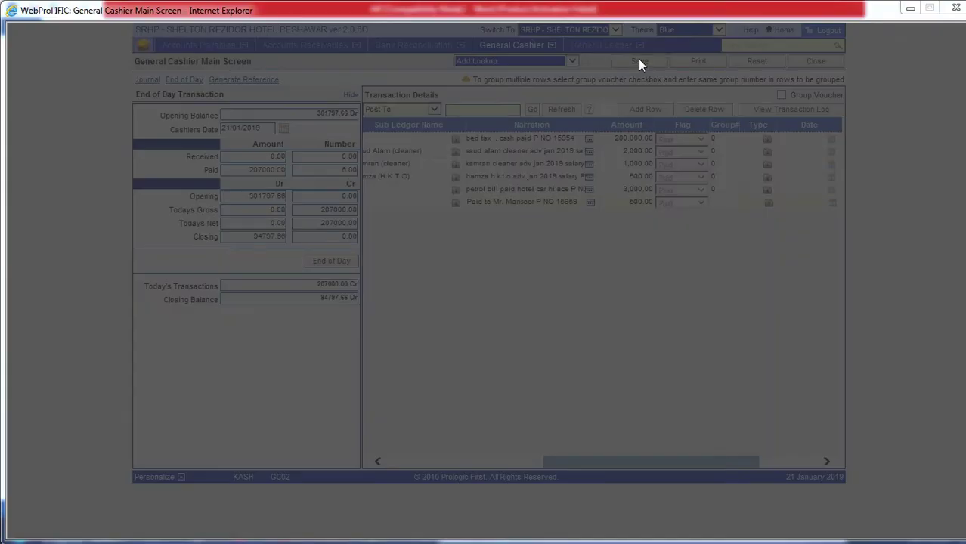
{"action": "left_click", "coordinate": [509, 304]}
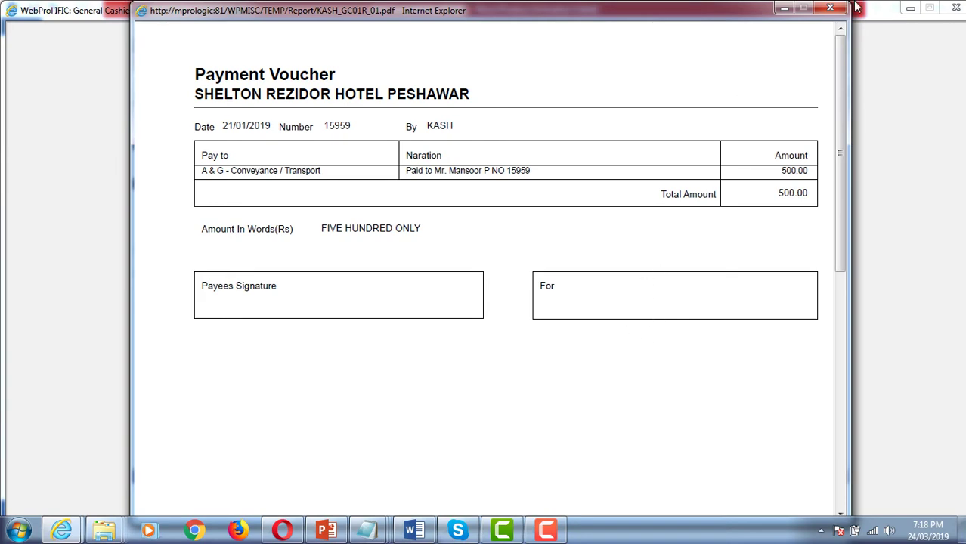
{"action": "left_click", "coordinate": [829, 8]}
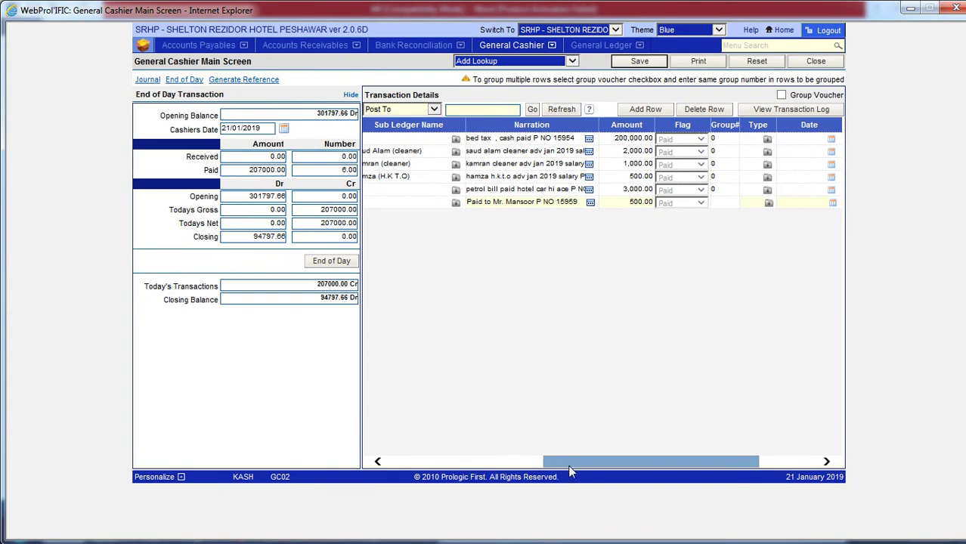
Review the saved transaction row and the functions offered in the General Ledger module.
{"action": "left_click_drag", "start_coordinate": [570, 467], "coordinate": [531, 469]}
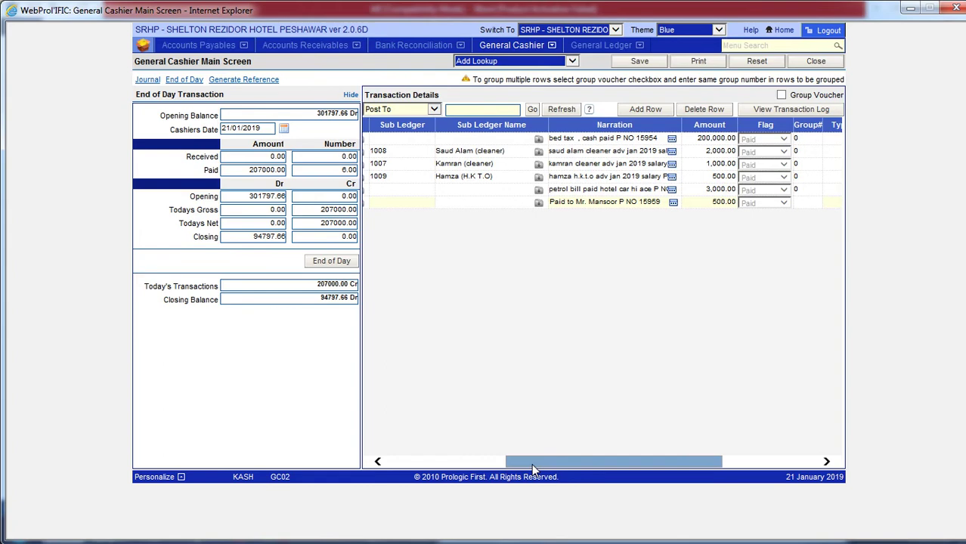
{"action": "left_click_drag", "start_coordinate": [532, 466], "coordinate": [414, 461]}
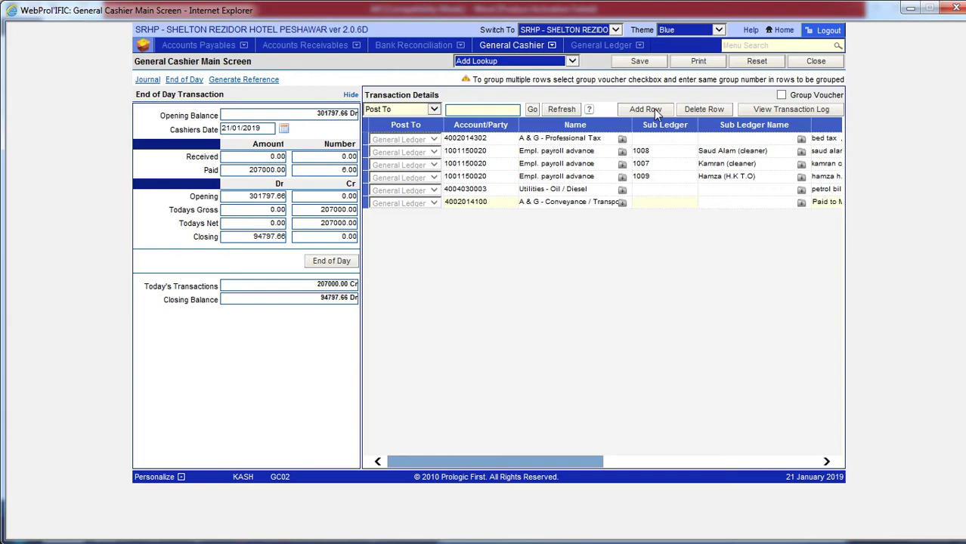
{"action": "left_click", "coordinate": [591, 46]}
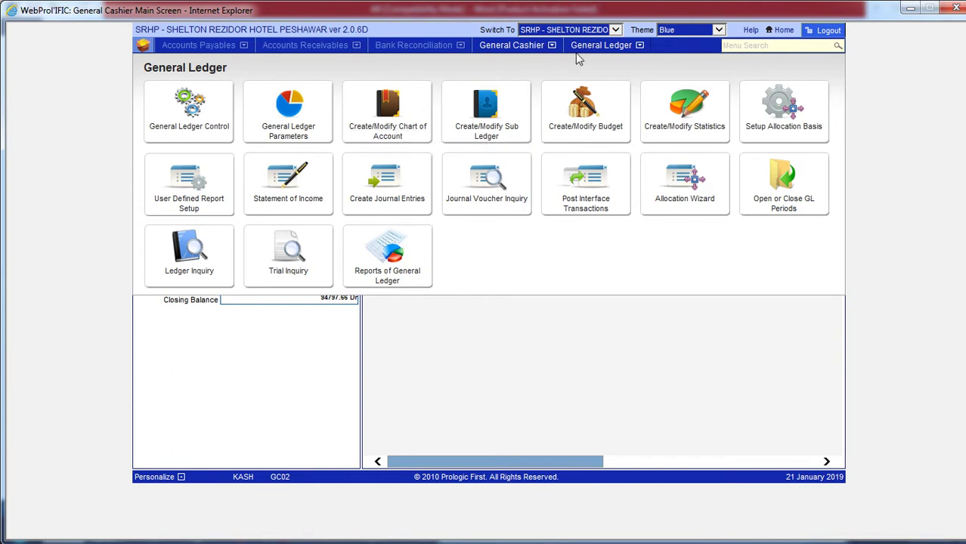
{"action": "left_click", "coordinate": [602, 47]}
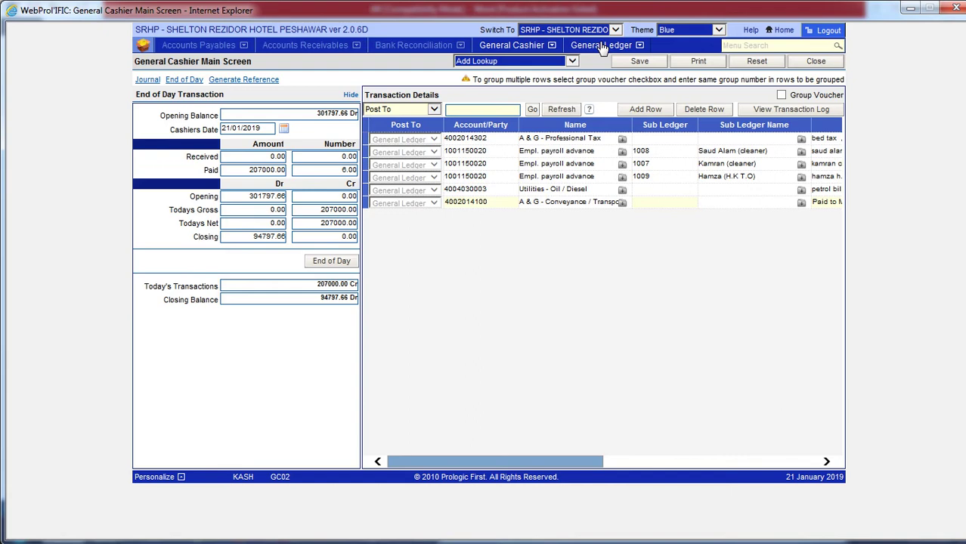
Add a new transaction row and assign it the account A & G - Contractual Salaries.
{"action": "left_click", "coordinate": [645, 110]}
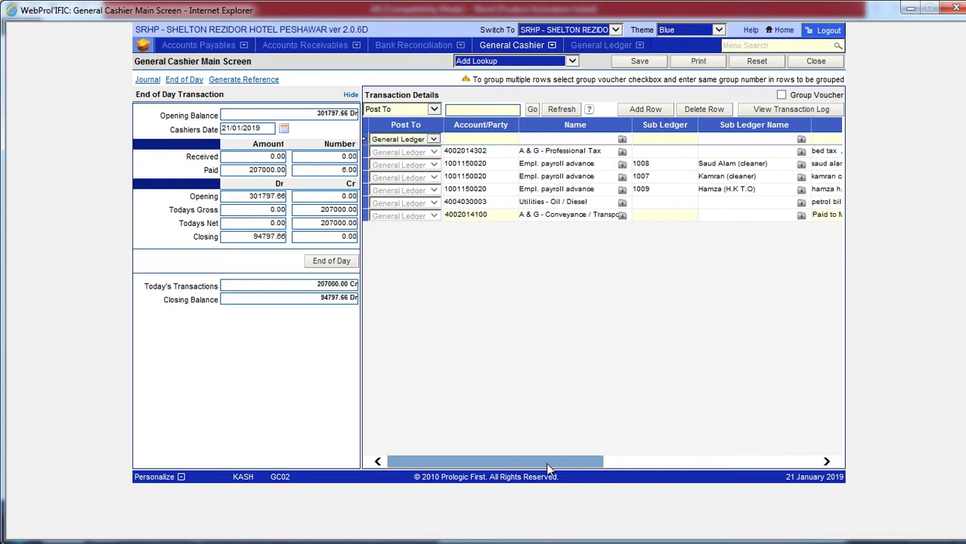
{"action": "left_click_drag", "start_coordinate": [546, 462], "coordinate": [695, 458]}
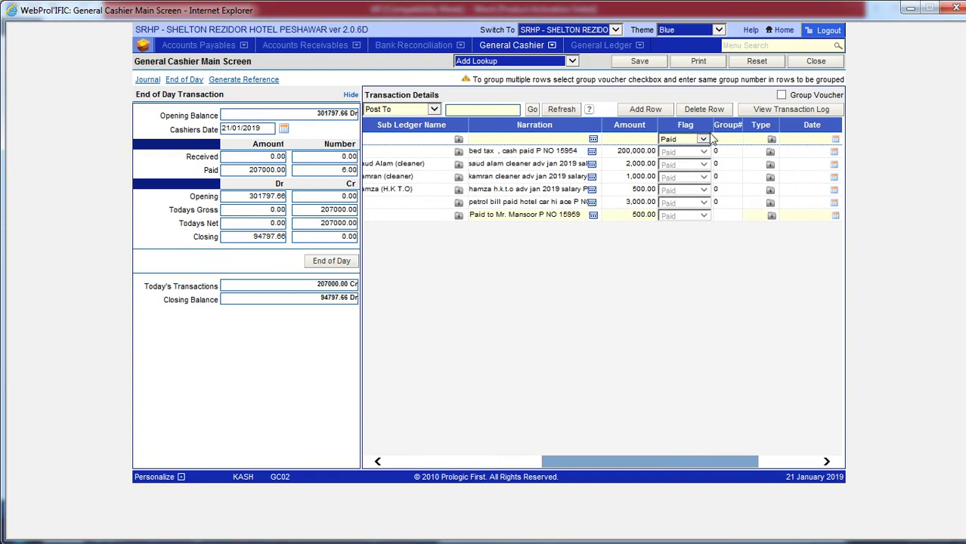
{"action": "left_click", "coordinate": [706, 140]}
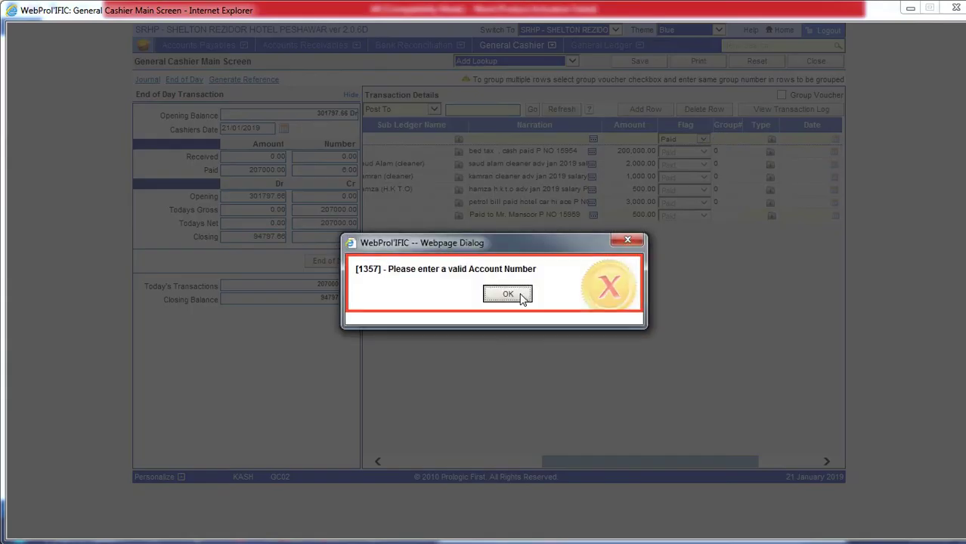
{"action": "left_click", "coordinate": [520, 297]}
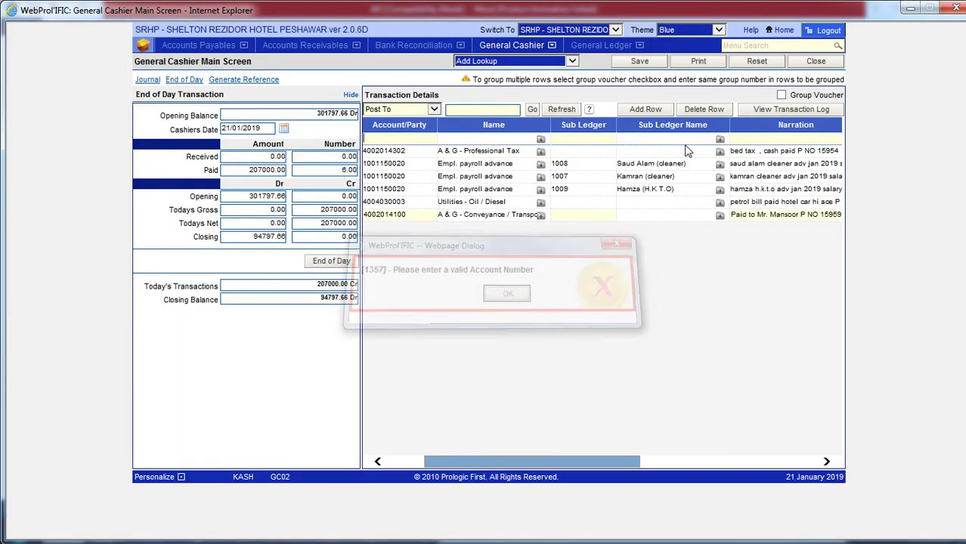
{"action": "left_click", "coordinate": [540, 140]}
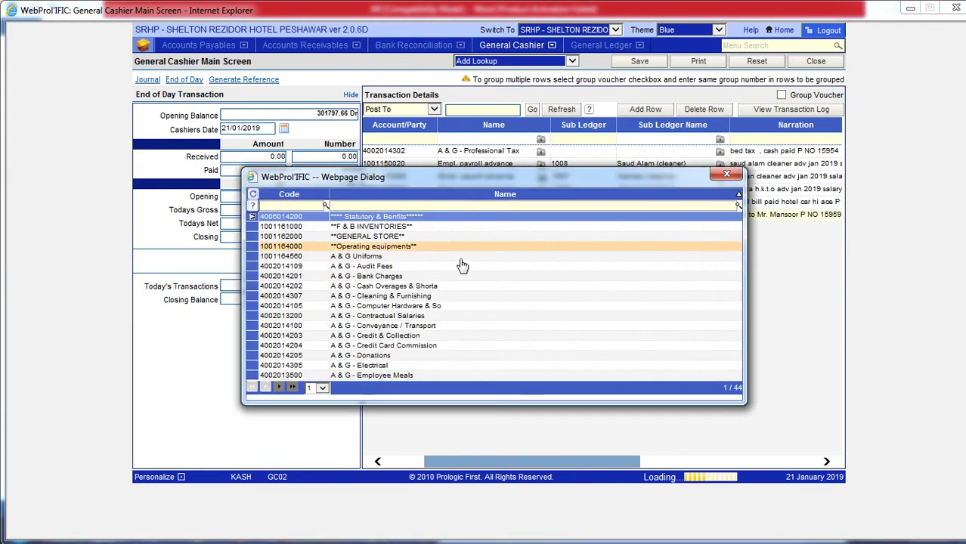
{"action": "double_click", "coordinate": [465, 315]}
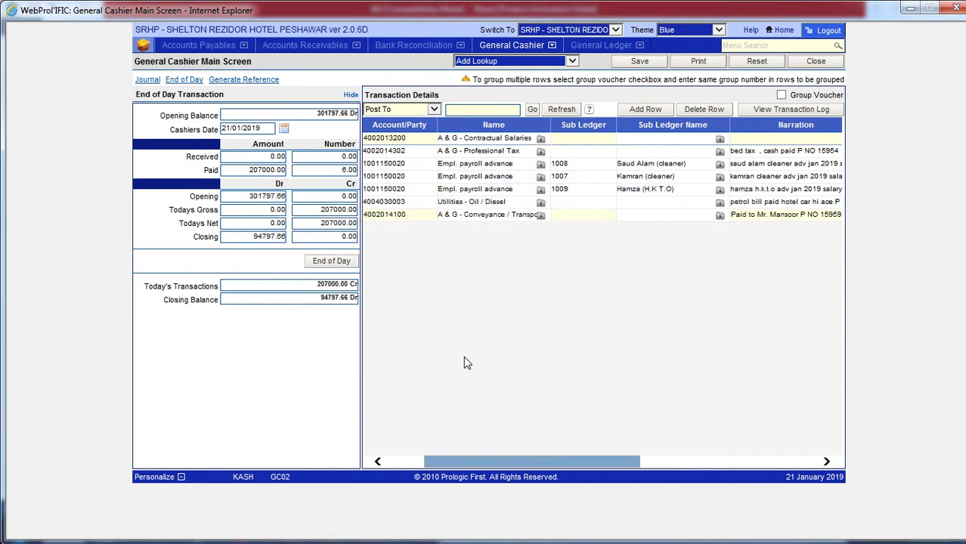
Set the Flag of the new transaction row to Received.
{"action": "left_click_drag", "start_coordinate": [520, 461], "coordinate": [444, 466]}
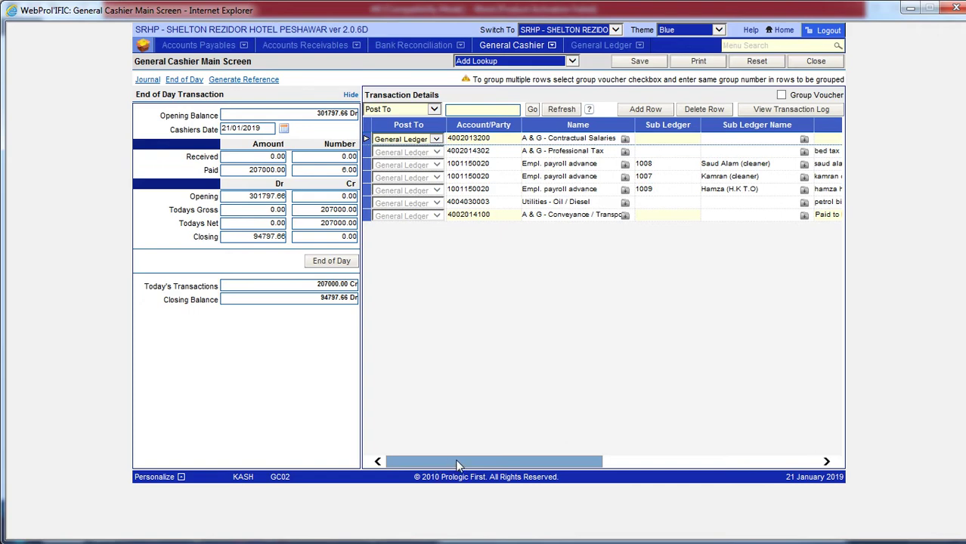
{"action": "left_click_drag", "start_coordinate": [457, 465], "coordinate": [642, 462]}
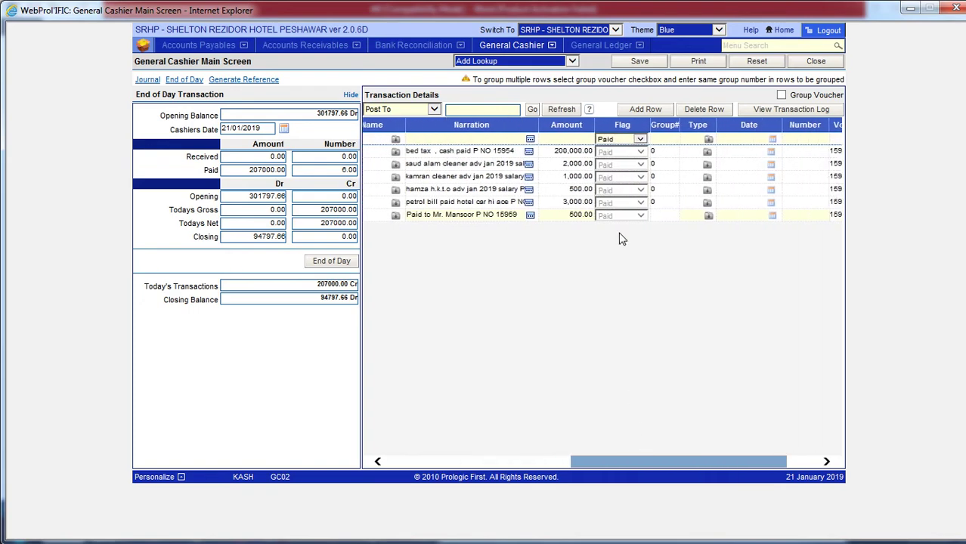
{"action": "left_click", "coordinate": [638, 141]}
{"action": "left_click", "coordinate": [629, 148]}
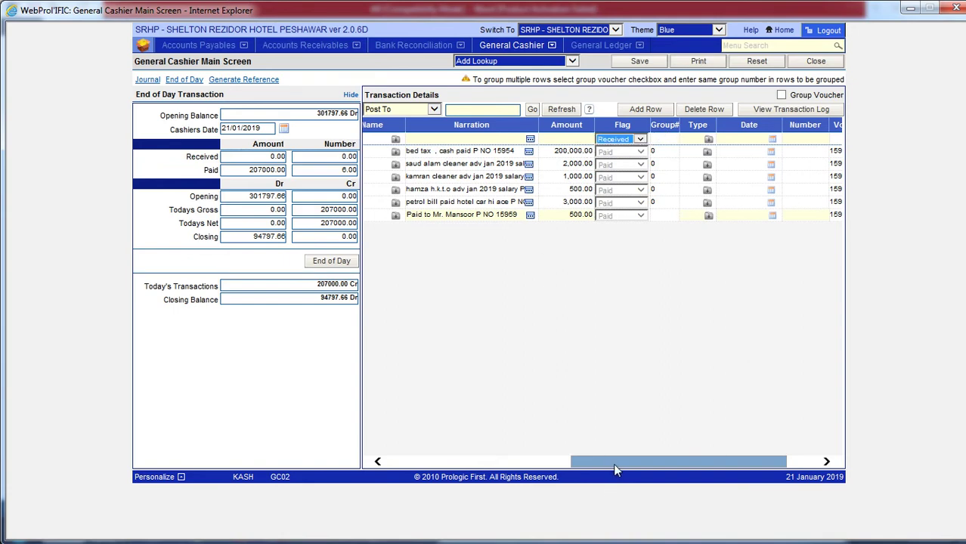
Change the new transaction row's account to Cash to F&B Outlets, found by looking up accounts matching %cash%.
{"action": "left_click_drag", "start_coordinate": [613, 463], "coordinate": [334, 427]}
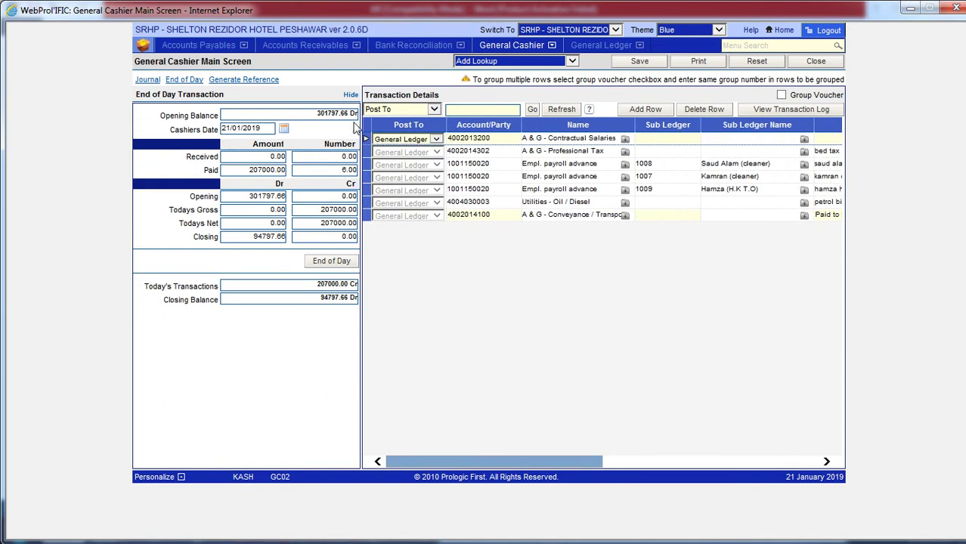
{"action": "left_click", "coordinate": [515, 139]}
{"action": "type", "text": "%cash%"}
{"action": "key", "text": "Tab"}
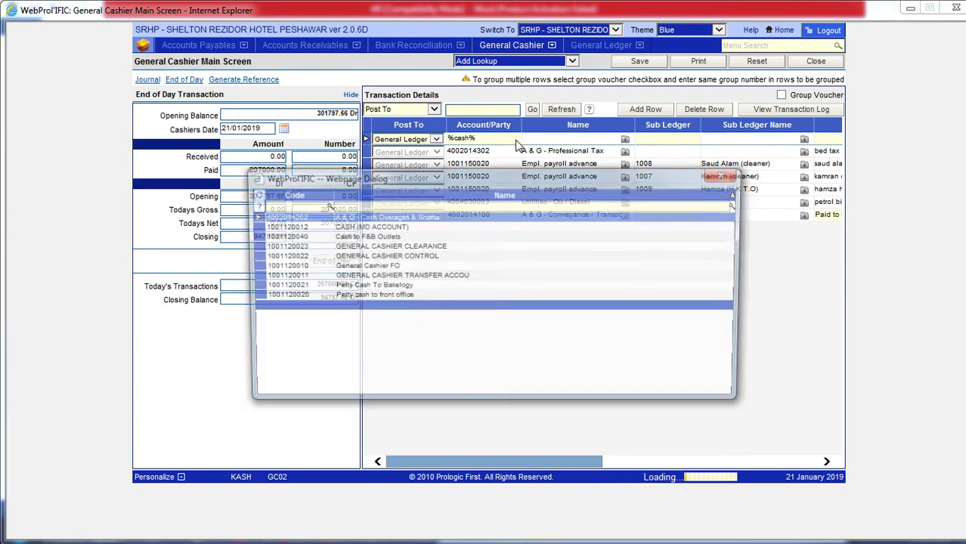
{"action": "left_click", "coordinate": [414, 239]}
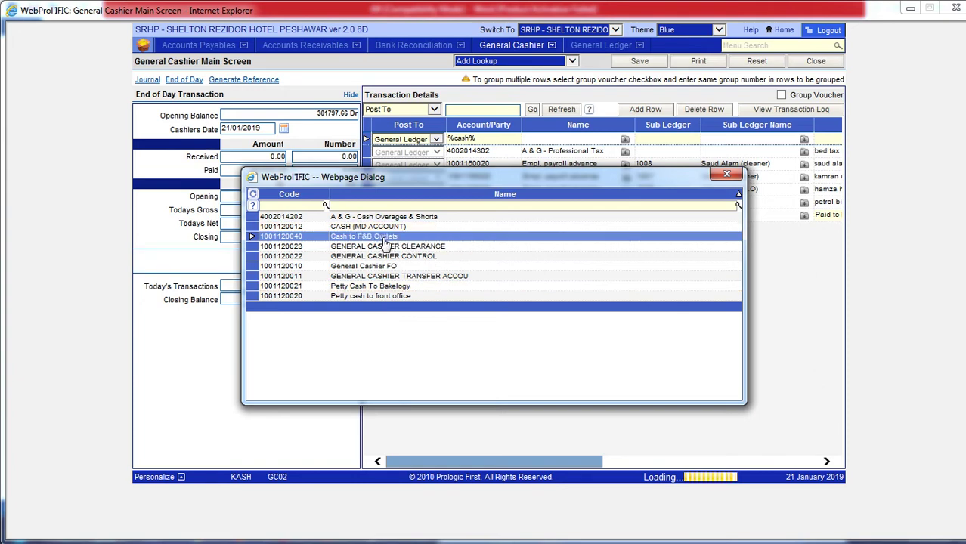
{"action": "double_click", "coordinate": [393, 236]}
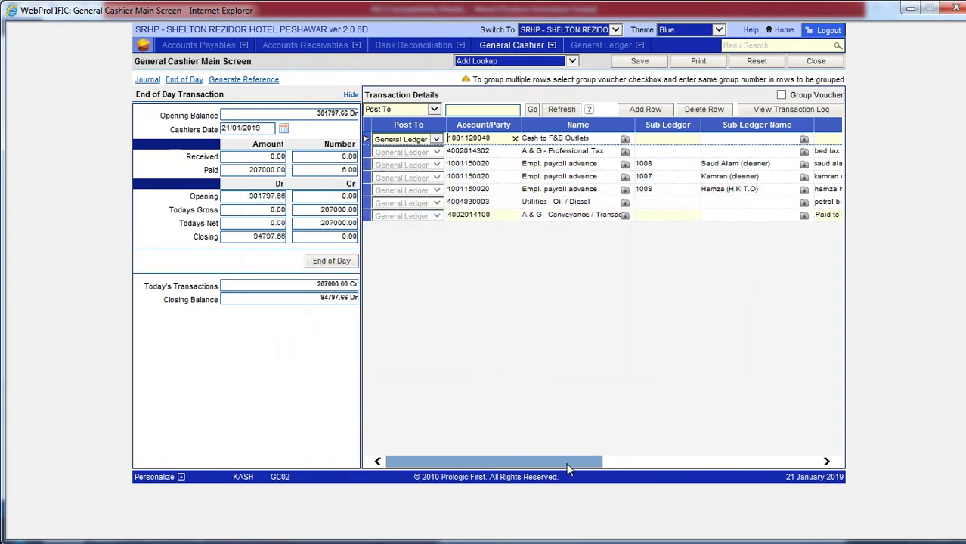
Enter an amount of 2000 in the received row and a coffee shop cash sale narration including the seller's name.
{"action": "left_click_drag", "start_coordinate": [568, 469], "coordinate": [703, 438]}
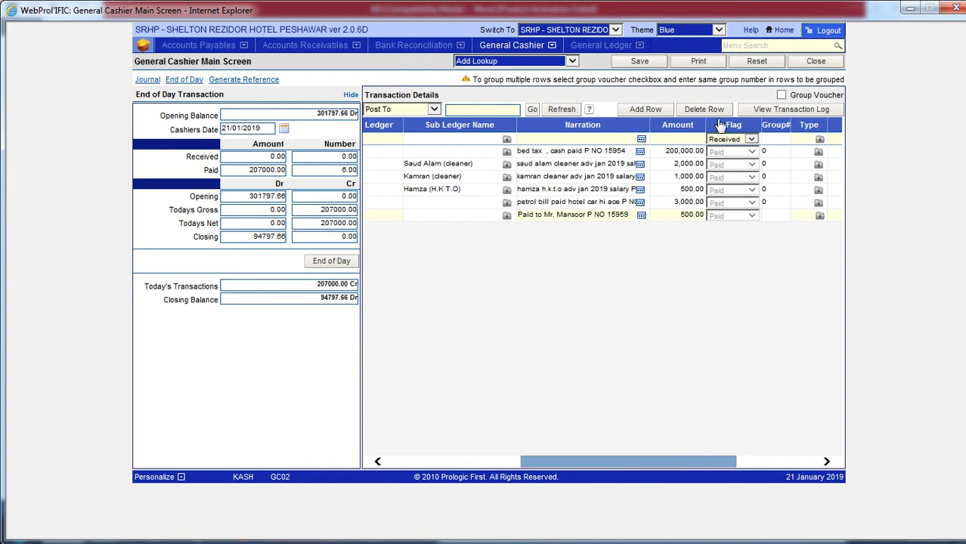
{"action": "left_click", "coordinate": [685, 141]}
{"action": "type", "text": "2000"}
{"action": "left_click", "coordinate": [589, 139]}
{"action": "type", "text": "coffee shop "}
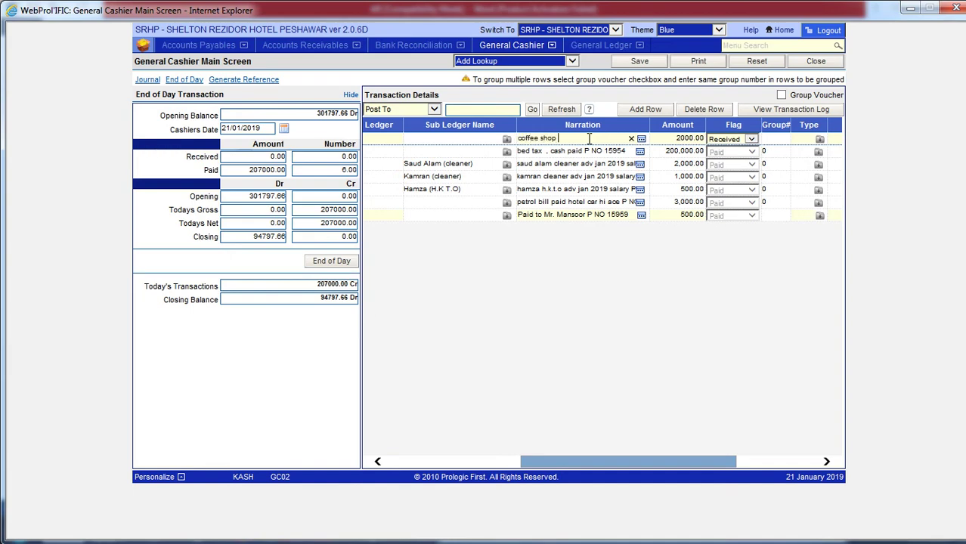
{"action": "type", "text": "cash sale by ali"}
Add another transaction row and copy the Cash to F&B Outlets account code into it from the coffee shop row.
{"action": "left_click_drag", "start_coordinate": [556, 464], "coordinate": [508, 453]}
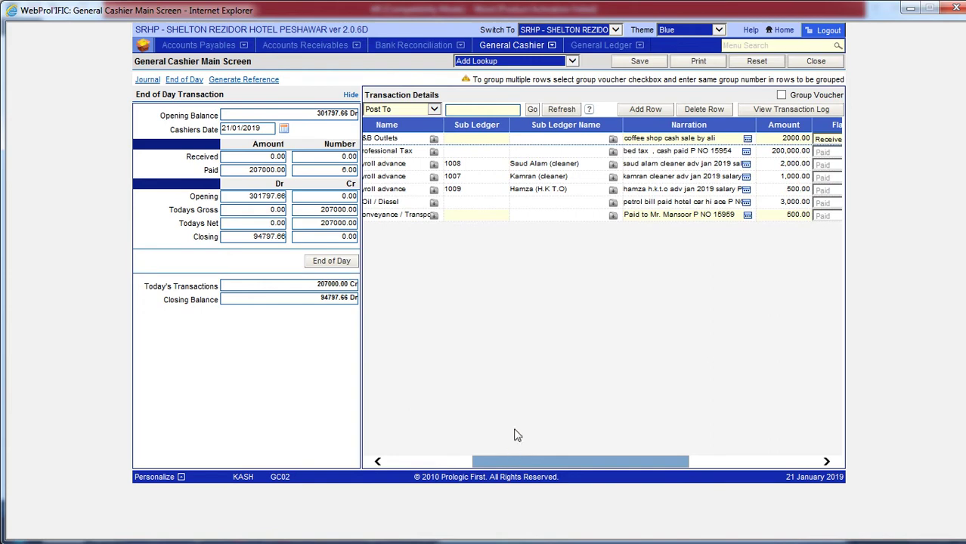
{"action": "left_click", "coordinate": [645, 109]}
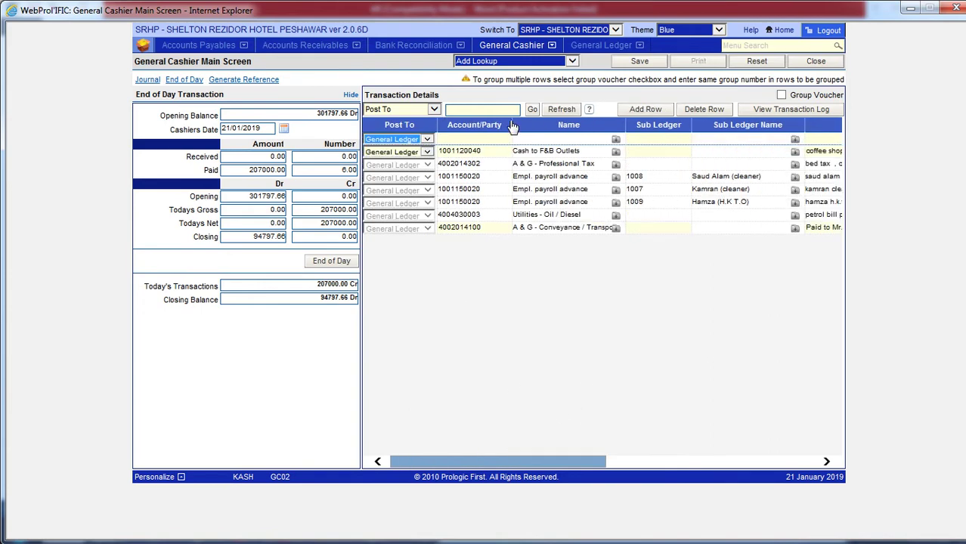
{"action": "left_click", "coordinate": [484, 151]}
{"action": "key", "text": "ctrl+c"}
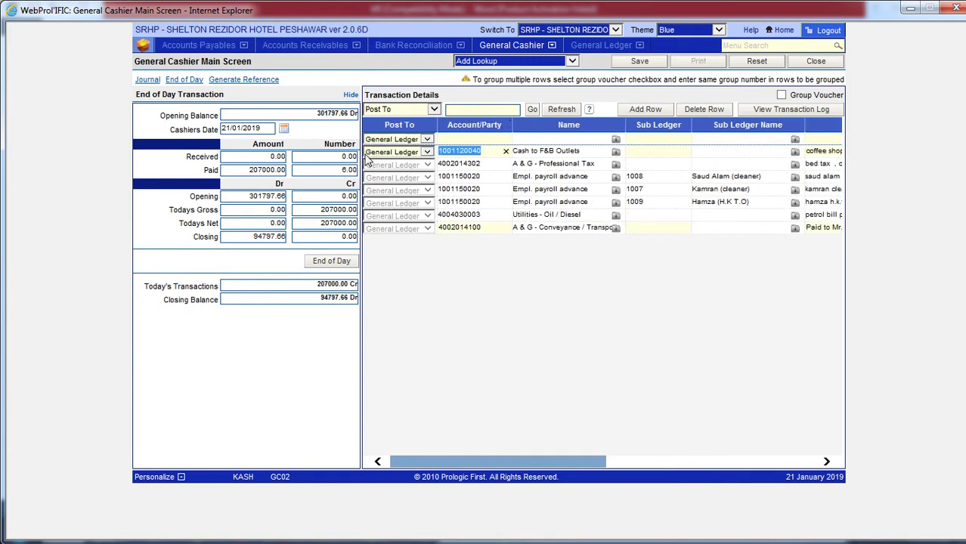
{"action": "left_click", "coordinate": [454, 138]}
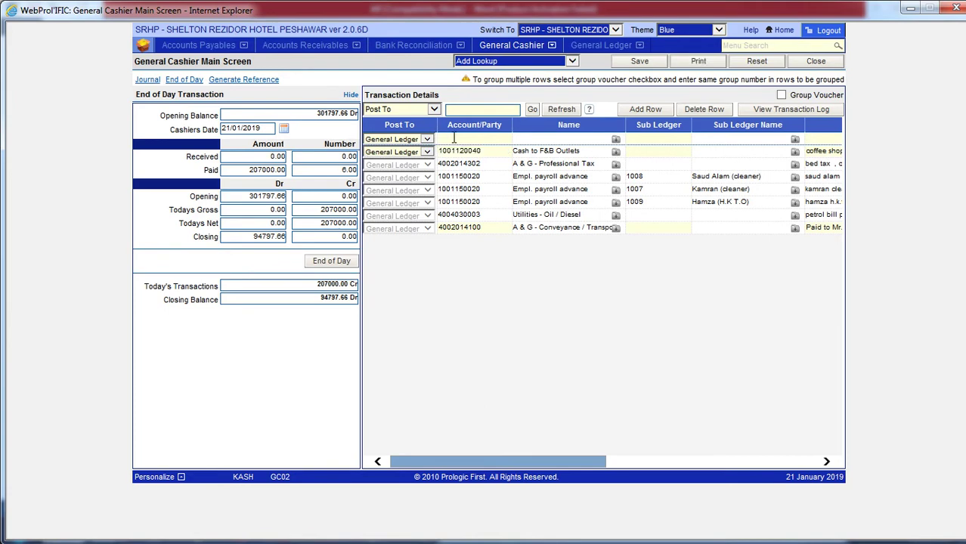
{"action": "key", "text": "ctrl+v"}
Give the new row a restaurant cash sale narration with the seller's name, the Flag Received and an amount of 5000.
{"action": "left_click_drag", "start_coordinate": [563, 466], "coordinate": [688, 455]}
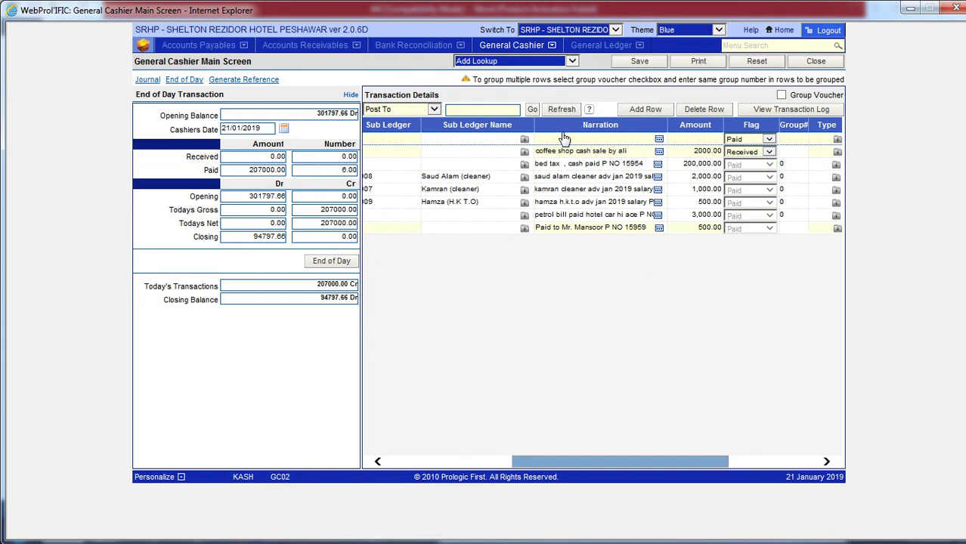
{"action": "left_click", "coordinate": [565, 138]}
{"action": "type", "text": "restaurant cash sale by john"}
{"action": "left_click", "coordinate": [771, 139]}
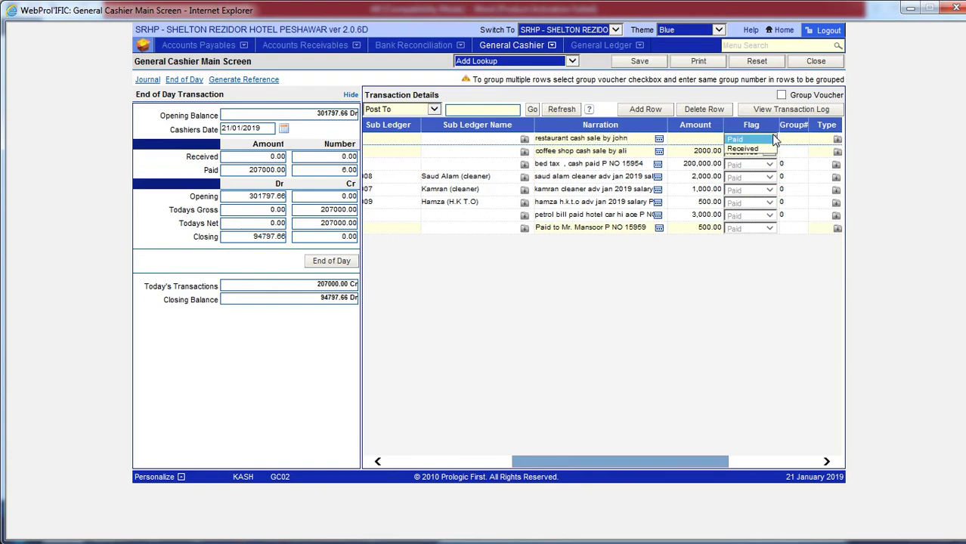
{"action": "left_click", "coordinate": [762, 148]}
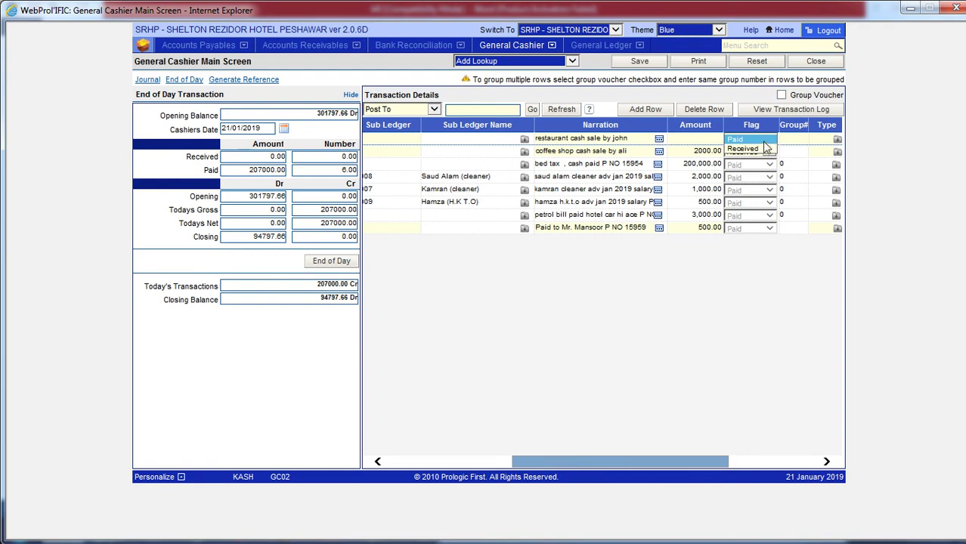
{"action": "left_click", "coordinate": [704, 142]}
{"action": "type", "text": "5000"}
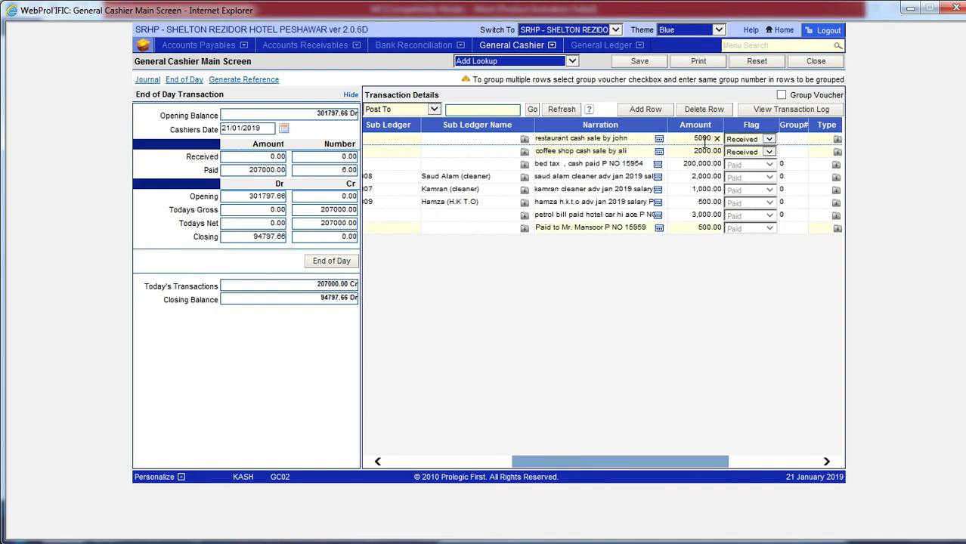
{"action": "left_click", "coordinate": [623, 151]}
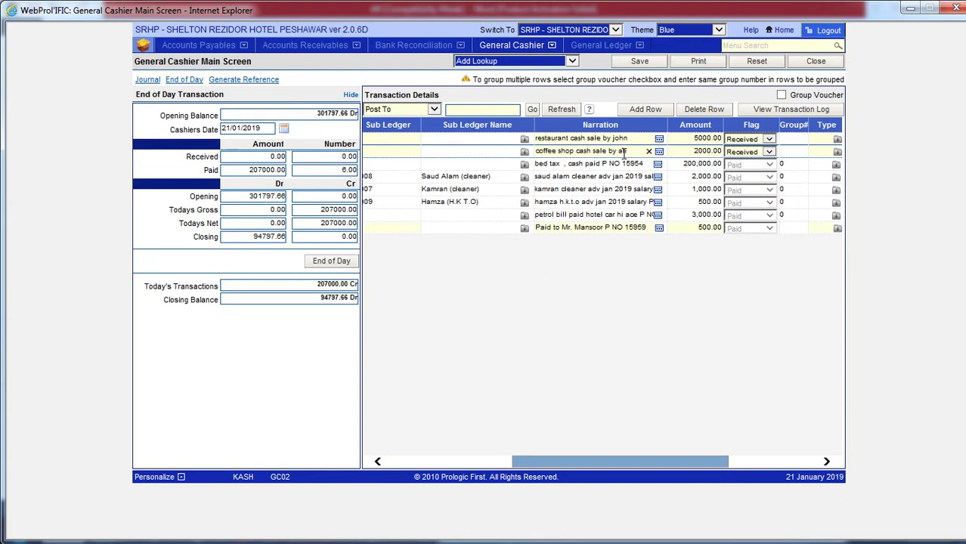
{"action": "type", "text": "li"}
Add a third transaction row and assign it the account Bank Al Habib, found by filtering account names with %bank%.
{"action": "left_click_drag", "start_coordinate": [554, 458], "coordinate": [421, 456]}
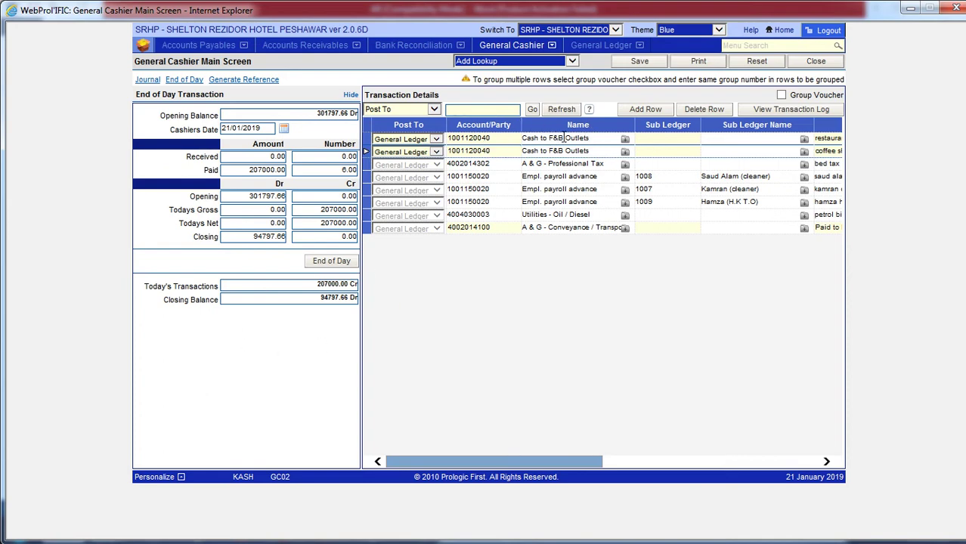
{"action": "left_click", "coordinate": [647, 110]}
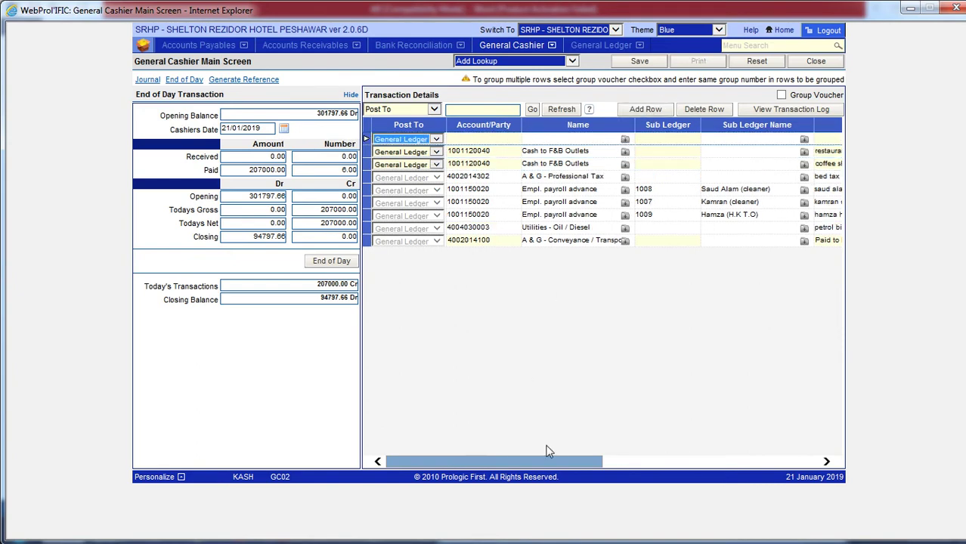
{"action": "left_click_drag", "start_coordinate": [549, 461], "coordinate": [802, 424]}
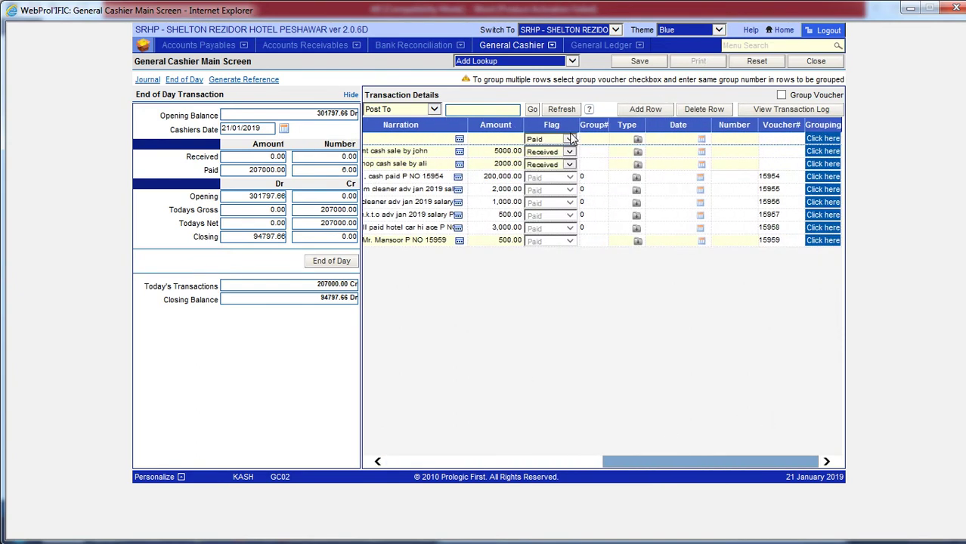
{"action": "left_click", "coordinate": [401, 462]}
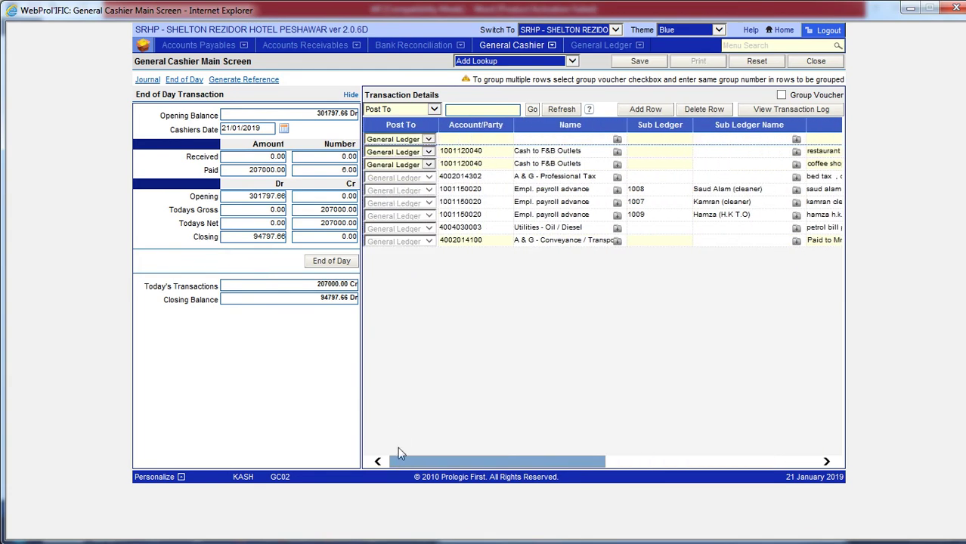
{"action": "left_click", "coordinate": [616, 141]}
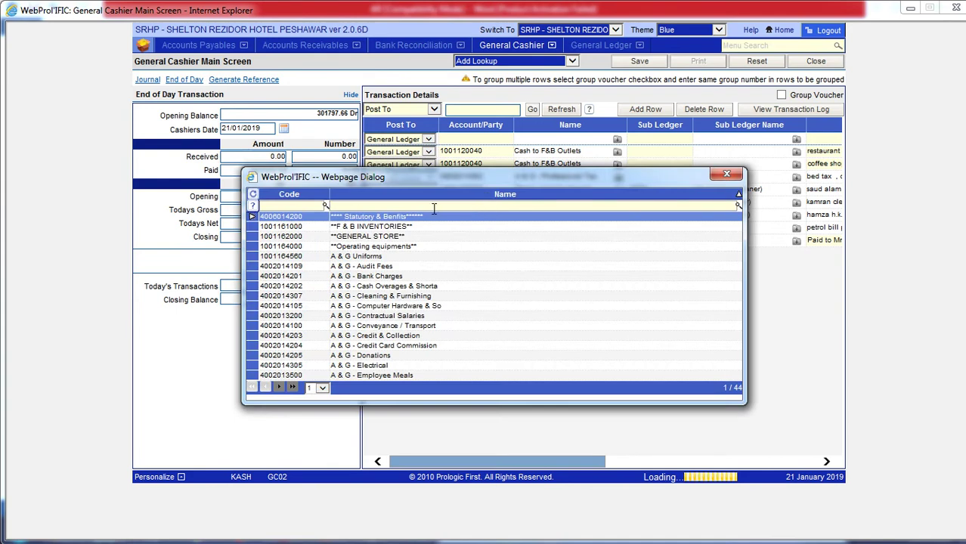
{"action": "type", "text": "%ban%k%"}
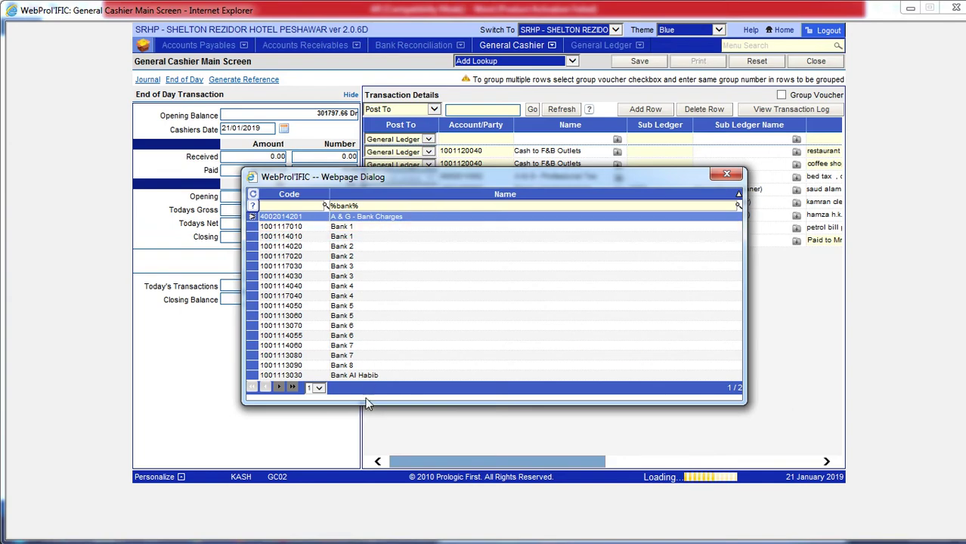
{"action": "double_click", "coordinate": [376, 375]}
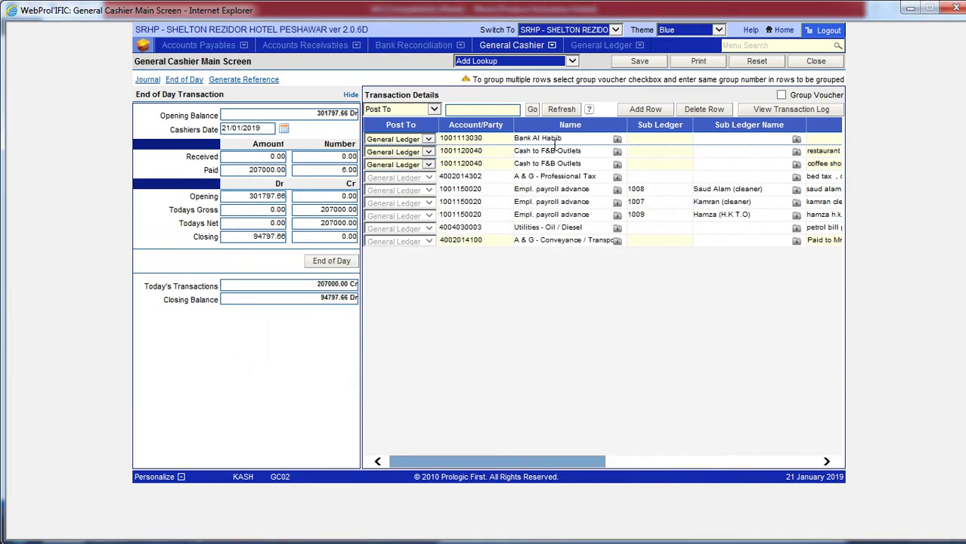
Enter the narration "today fnb sales" and an amount of 7000 in the Bank Al Habib row.
{"action": "left_click_drag", "start_coordinate": [555, 459], "coordinate": [732, 459]}
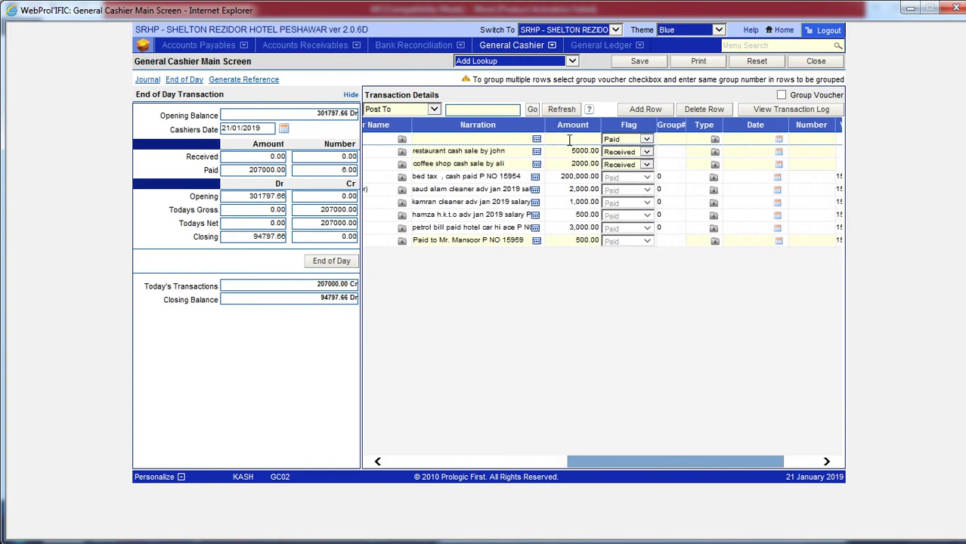
{"action": "type", "text": "700"}
{"action": "left_click", "coordinate": [508, 141]}
{"action": "type", "text": "today fnb sales"}
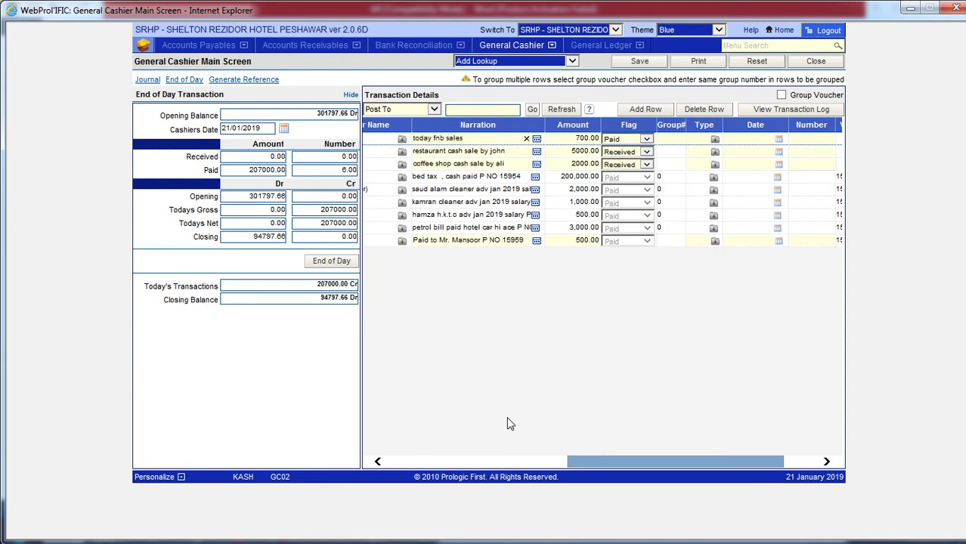
{"action": "left_click", "coordinate": [582, 139]}
{"action": "type", "text": "0"}
{"action": "key", "text": "BackSpace"}
{"action": "key", "text": "Left"}
{"action": "key", "text": "Left"}
{"action": "key", "text": "Left"}
{"action": "left_click", "coordinate": [557, 163]}
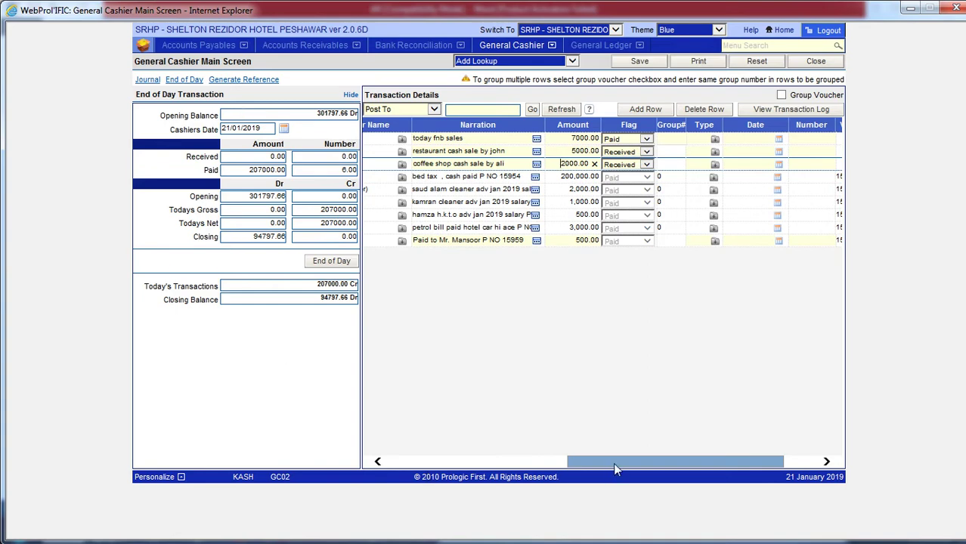
Set the Bank Al Habib row's Type to HBPR and its Date to 21/01/2019.
{"action": "left_click_drag", "start_coordinate": [613, 463], "coordinate": [404, 460]}
{"action": "scroll", "coordinate": [677, 435], "scroll_direction": "right", "scroll_amount": 1}
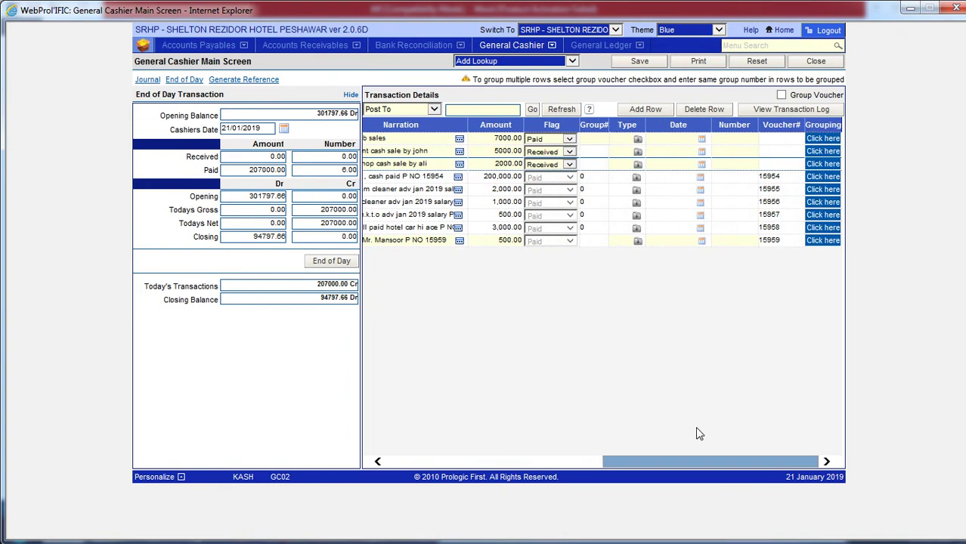
{"action": "left_click", "coordinate": [637, 142]}
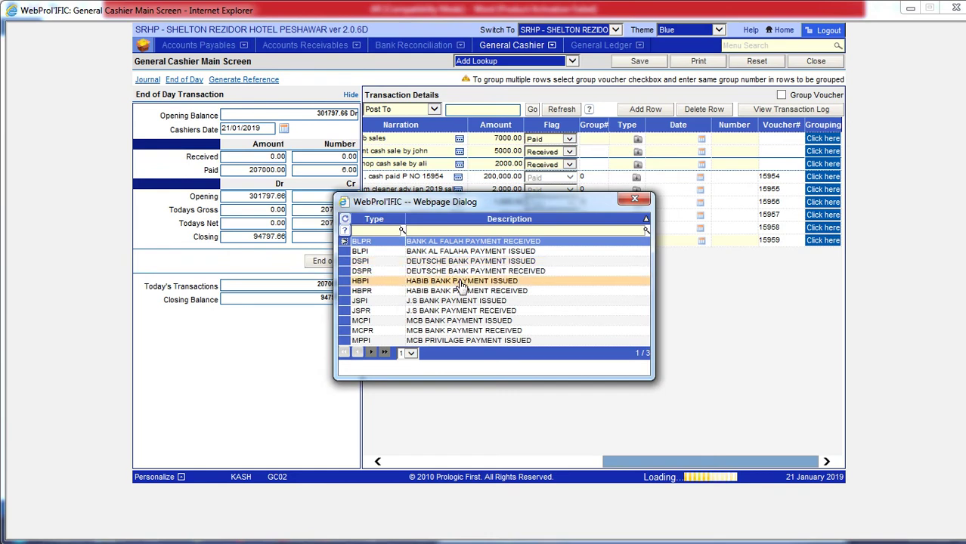
{"action": "double_click", "coordinate": [462, 284]}
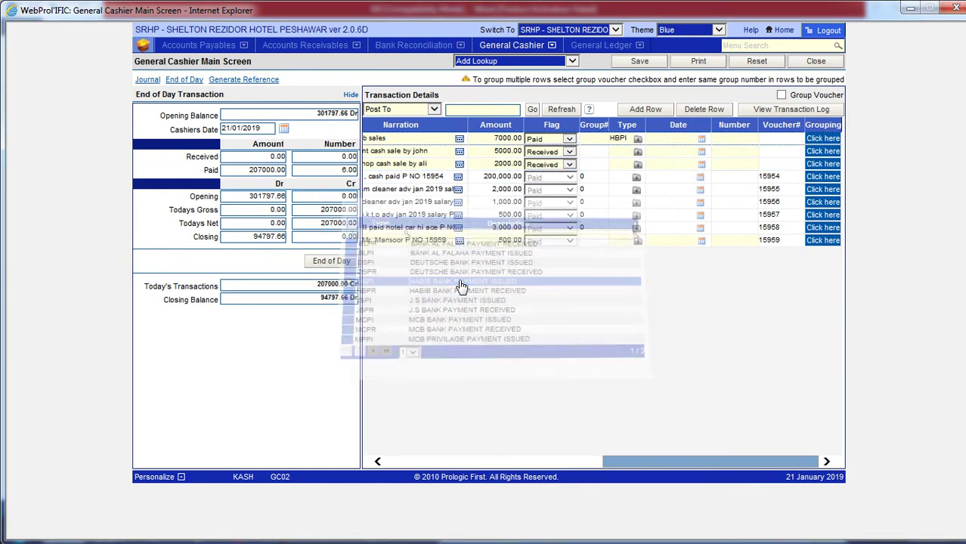
{"action": "left_click", "coordinate": [683, 142]}
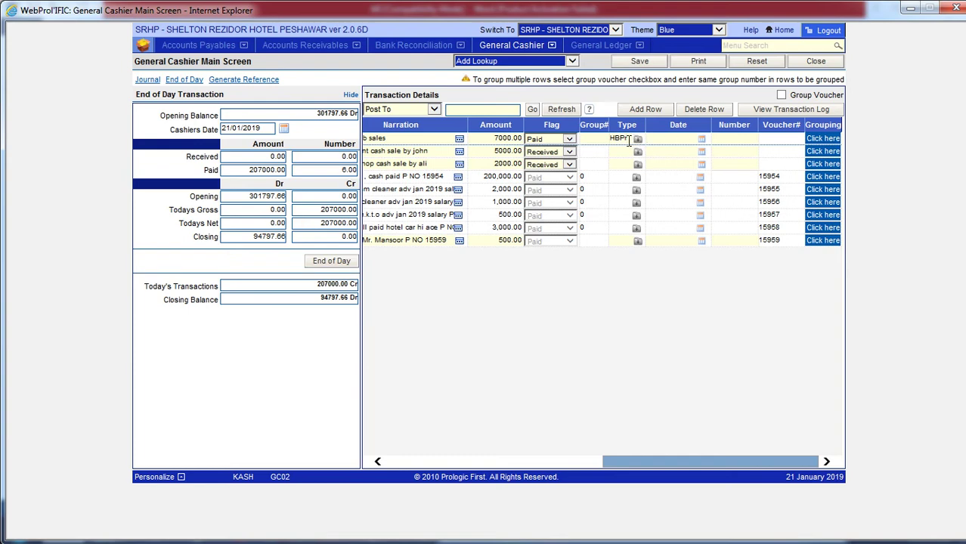
{"action": "left_click", "coordinate": [701, 139]}
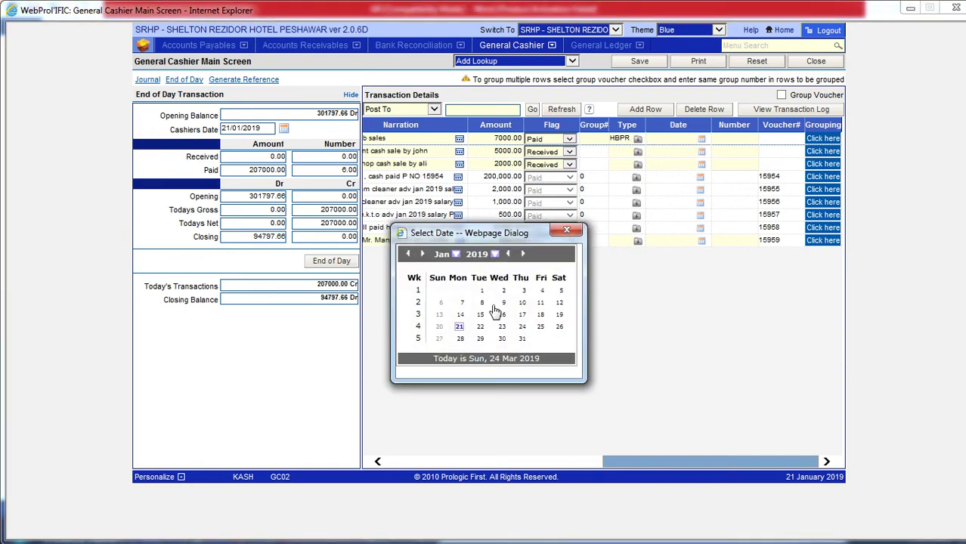
{"action": "left_click", "coordinate": [459, 326]}
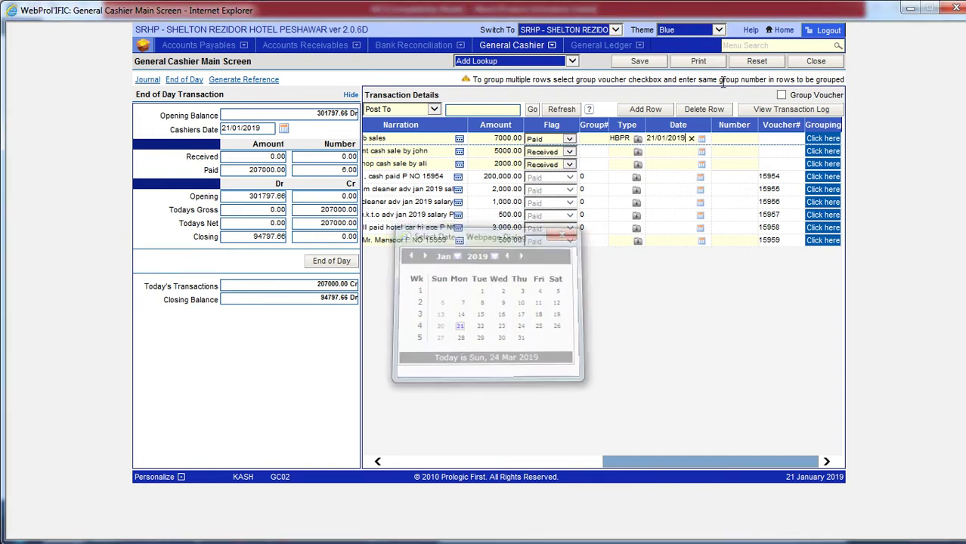
{"action": "left_click", "coordinate": [727, 139]}
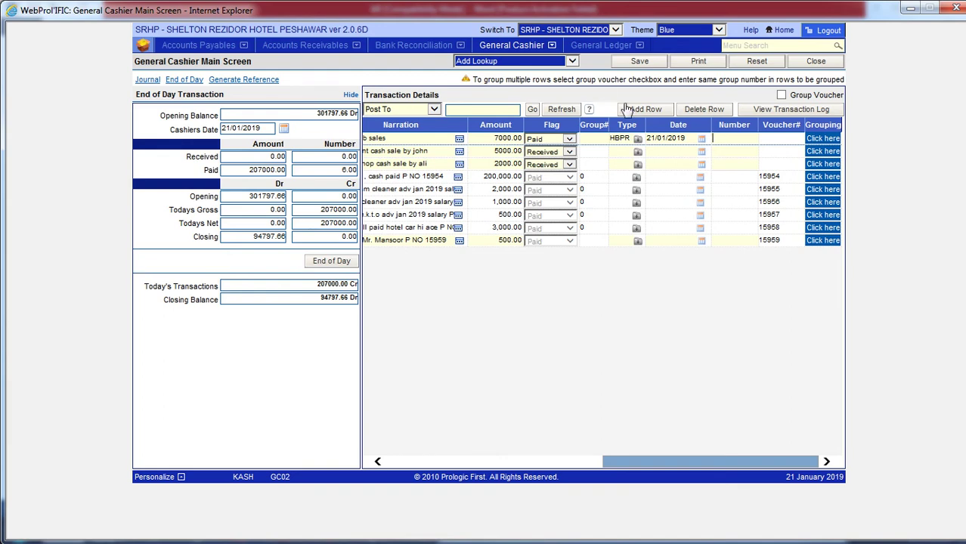
Clear the Date and Type entries of the Bank Al Habib row.
{"action": "left_click", "coordinate": [692, 139]}
{"action": "left_click", "coordinate": [692, 140]}
{"action": "key", "text": "BackSpace"}
{"action": "key", "text": "BackSpace"}
{"action": "key", "text": "BackSpace"}
{"action": "key", "text": "BackSpace"}
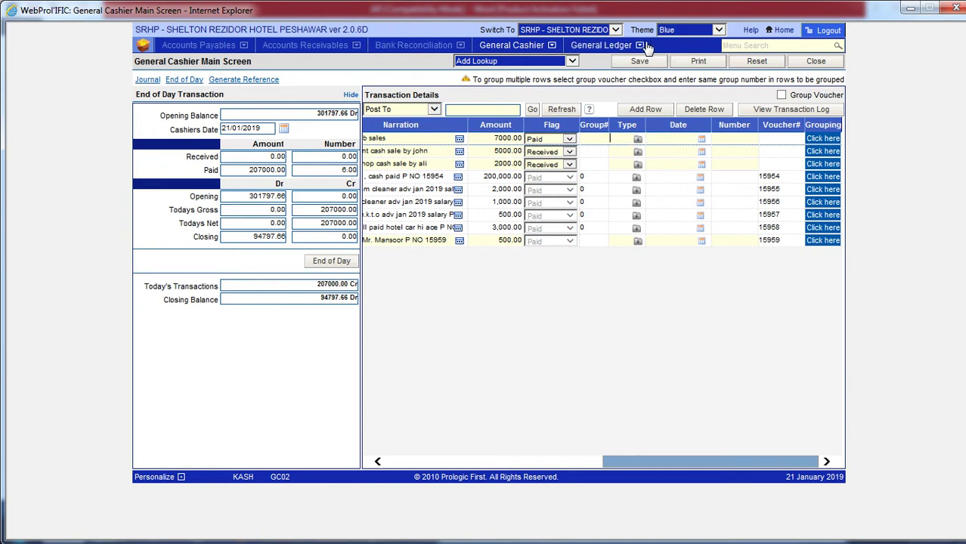
Save the new cashier transactions and display the payment receipt for the two cash sales.
{"action": "left_click", "coordinate": [640, 62]}
{"action": "left_click", "coordinate": [518, 309]}
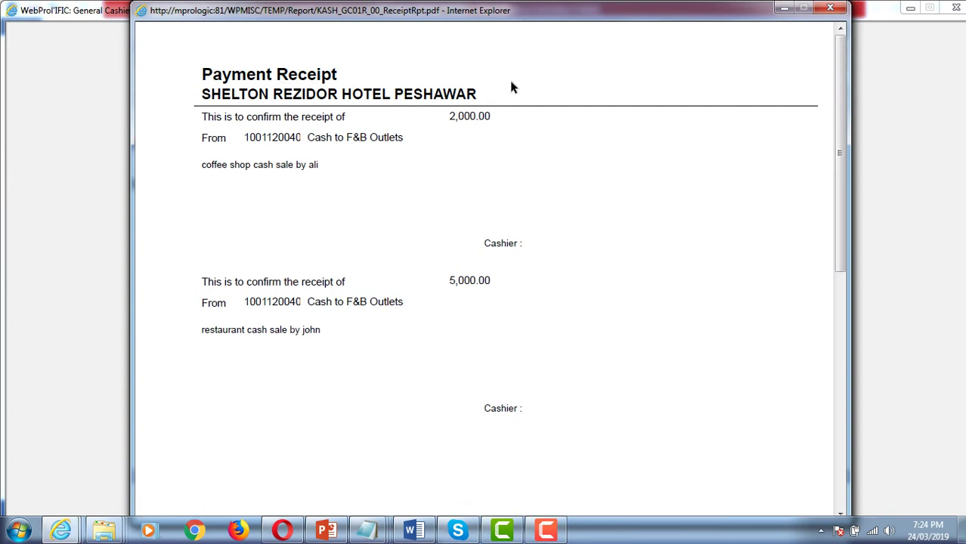
{"action": "left_click_drag", "start_coordinate": [836, 231], "coordinate": [822, 127]}
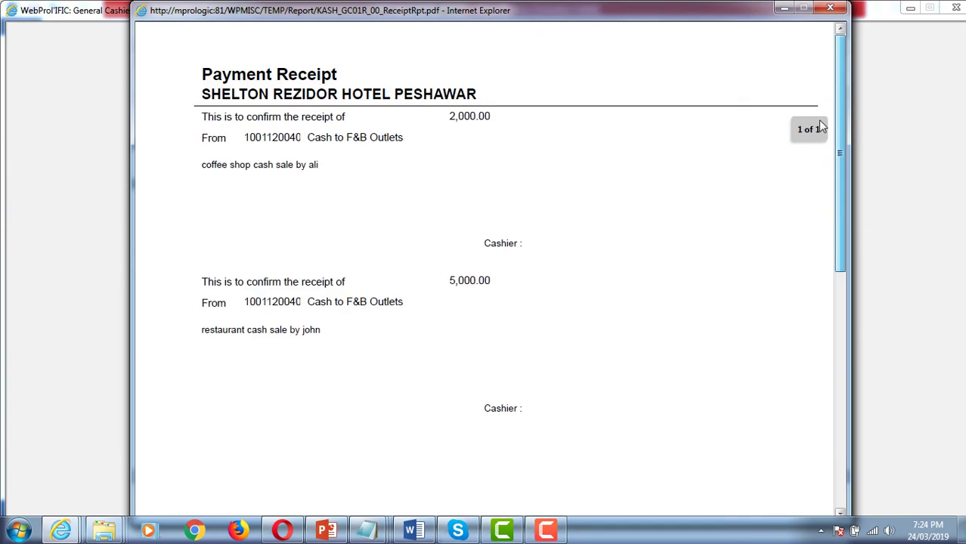
Run the cashier End of Day for 21/01/2019, dismissing the receipt and voucher reports, and close the General Cashier Main Screen.
{"action": "left_click", "coordinate": [841, 13]}
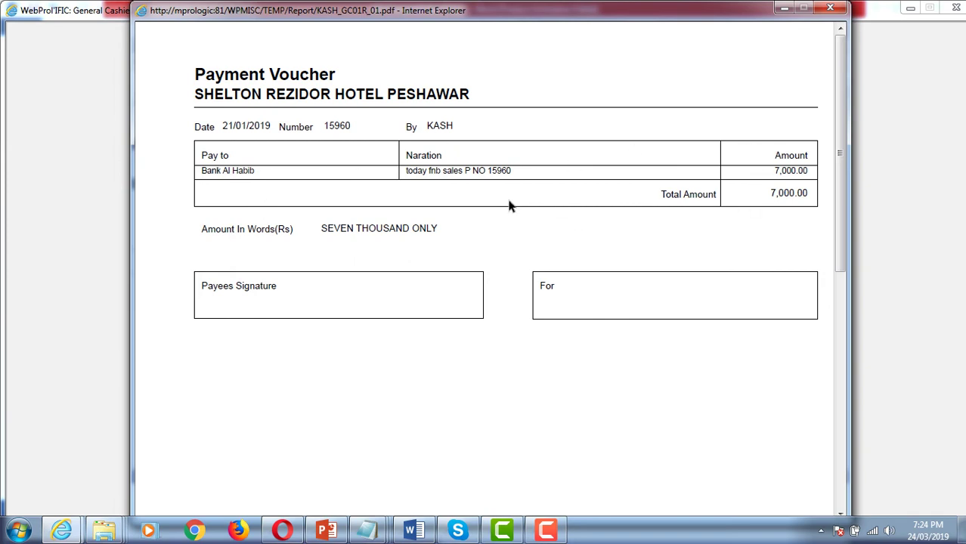
{"action": "left_click", "coordinate": [840, 11]}
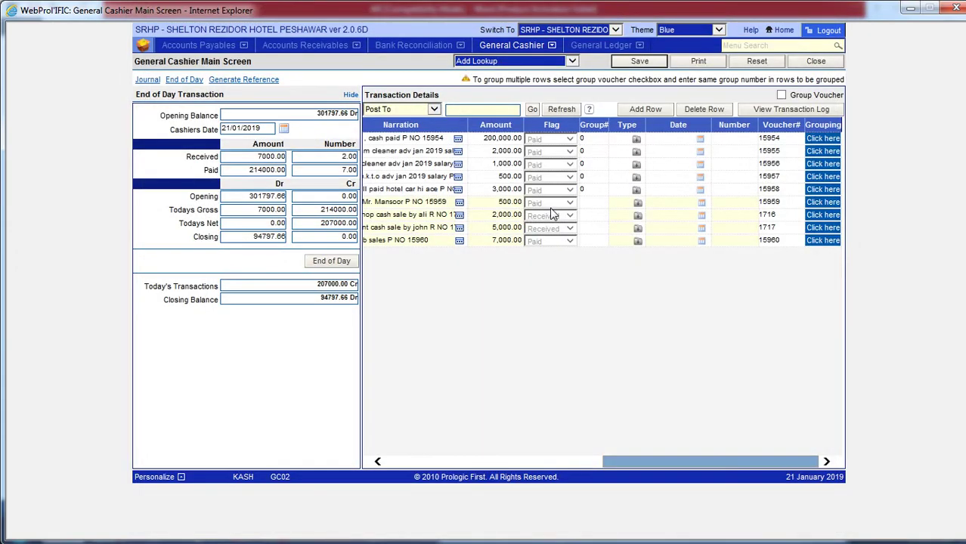
{"action": "left_click", "coordinate": [332, 264]}
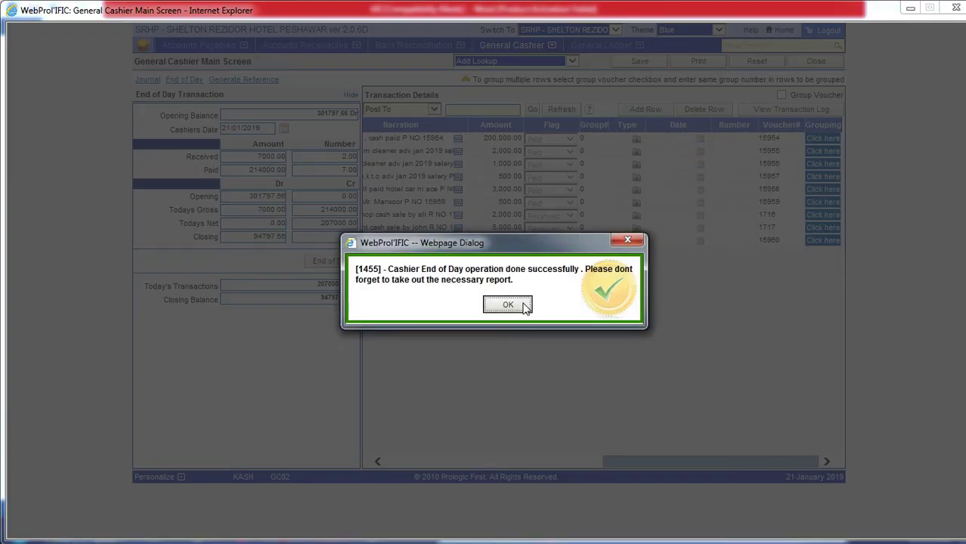
{"action": "left_click", "coordinate": [526, 307]}
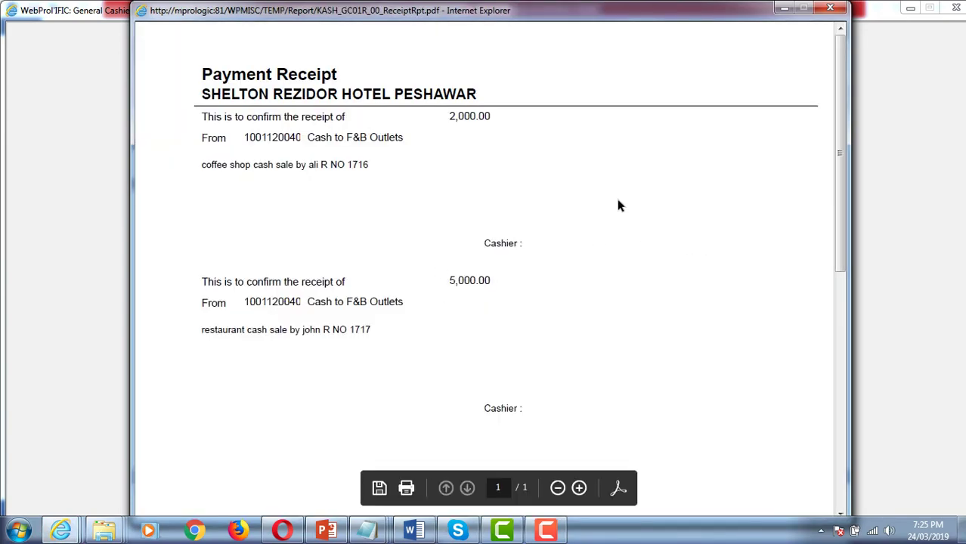
{"action": "left_click", "coordinate": [832, 9]}
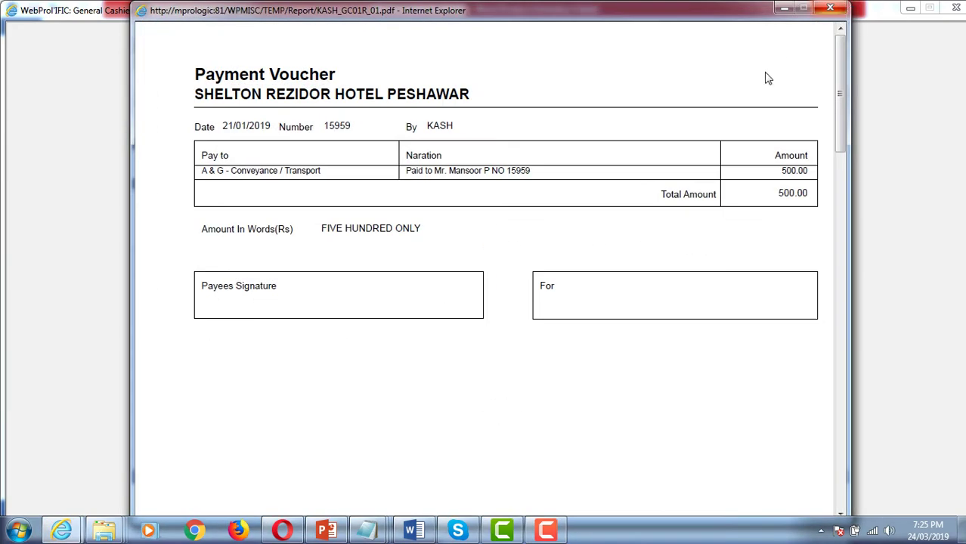
{"action": "left_click", "coordinate": [830, 9]}
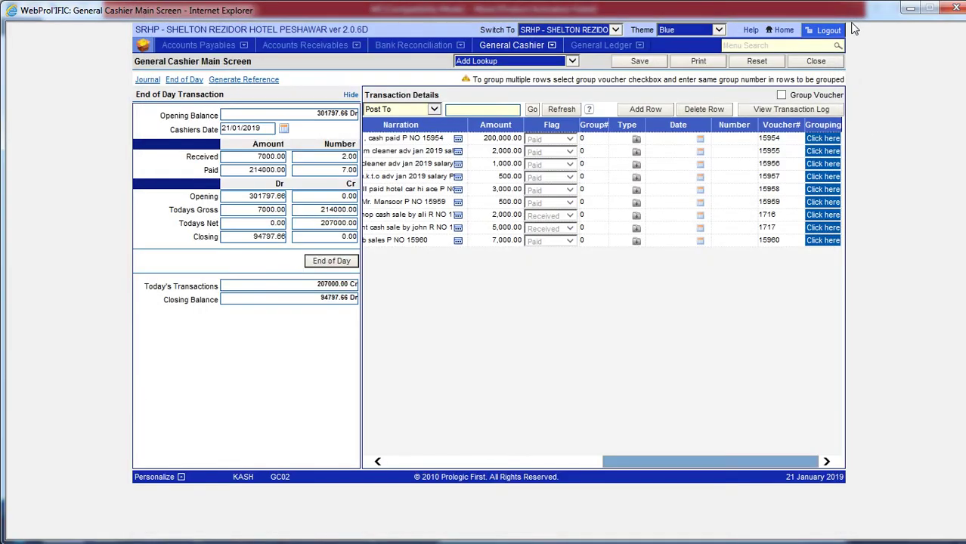
{"action": "left_click", "coordinate": [823, 65]}
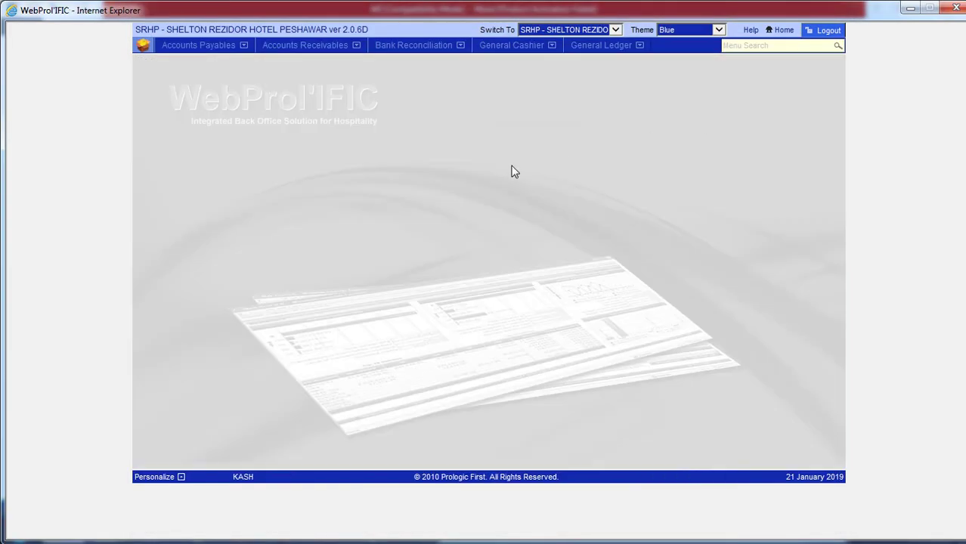
Export the Cashiers Day Book report from the General Cashier reports to PDF for audit date 21/01/2019 and view it.
{"action": "left_click", "coordinate": [533, 46]}
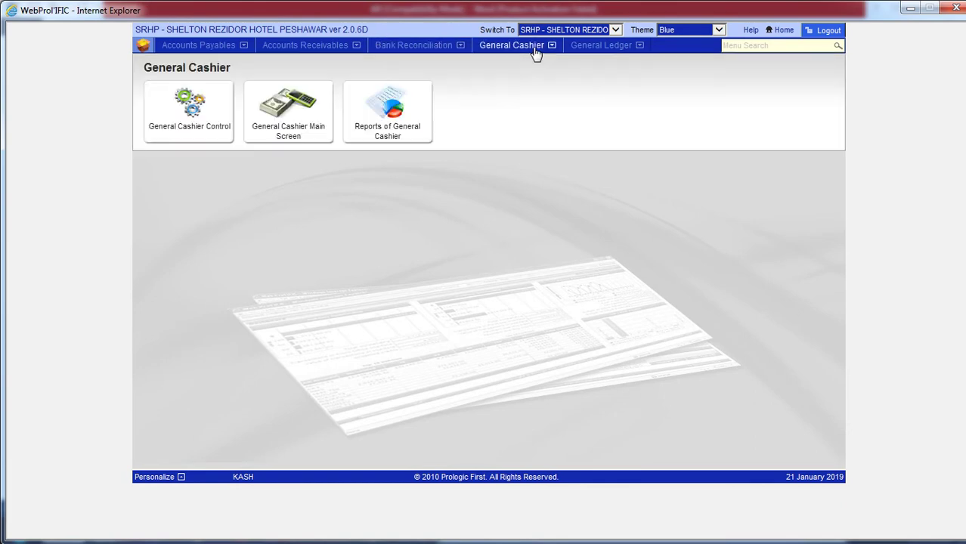
{"action": "left_click", "coordinate": [390, 137]}
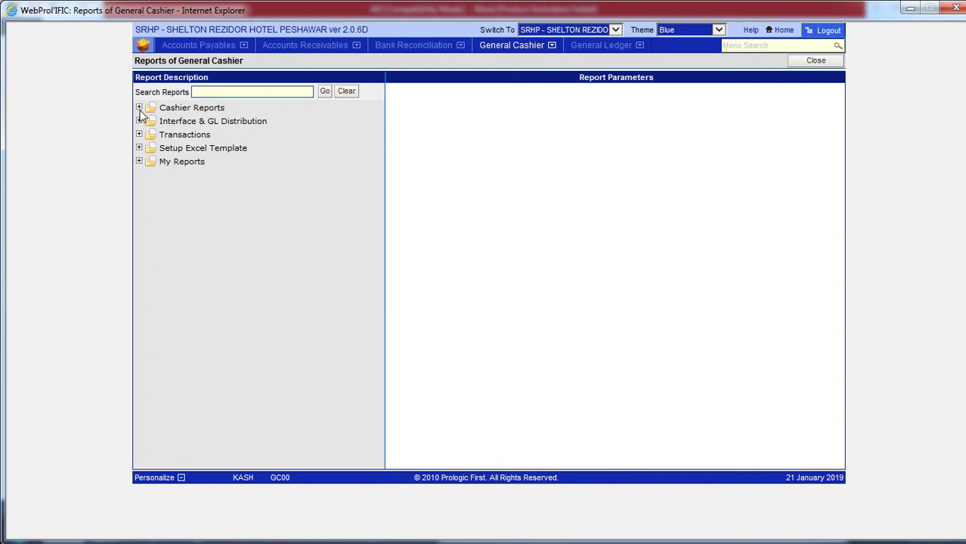
{"action": "left_click", "coordinate": [139, 108]}
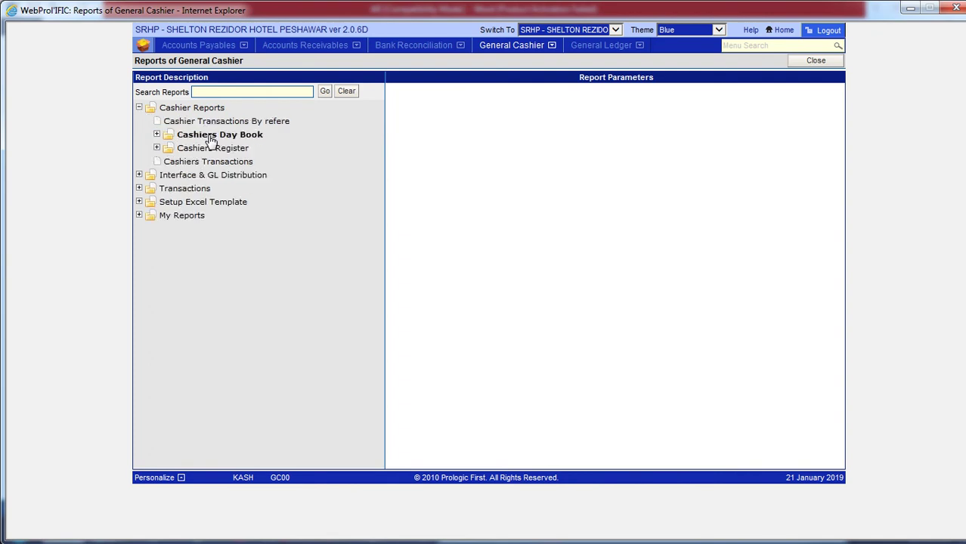
{"action": "left_click", "coordinate": [211, 137]}
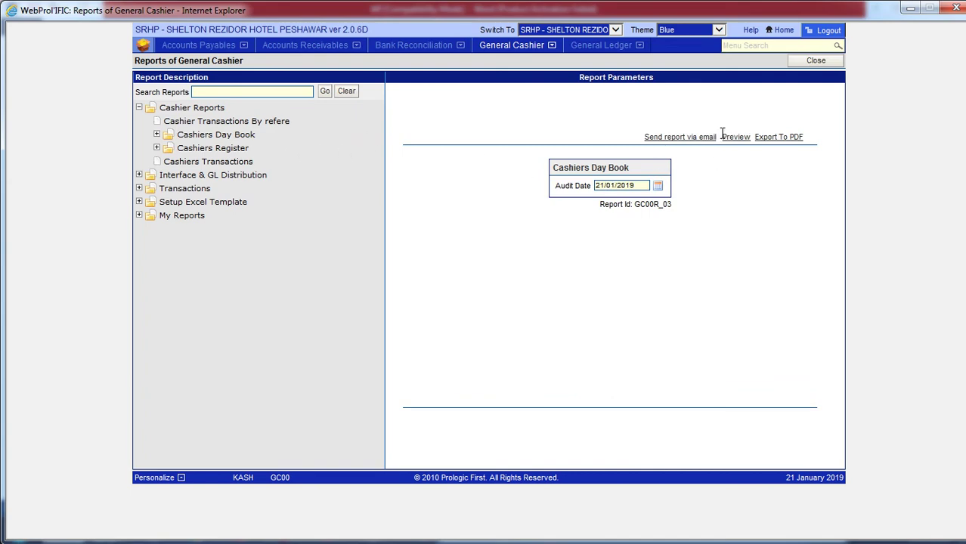
{"action": "left_click", "coordinate": [777, 139]}
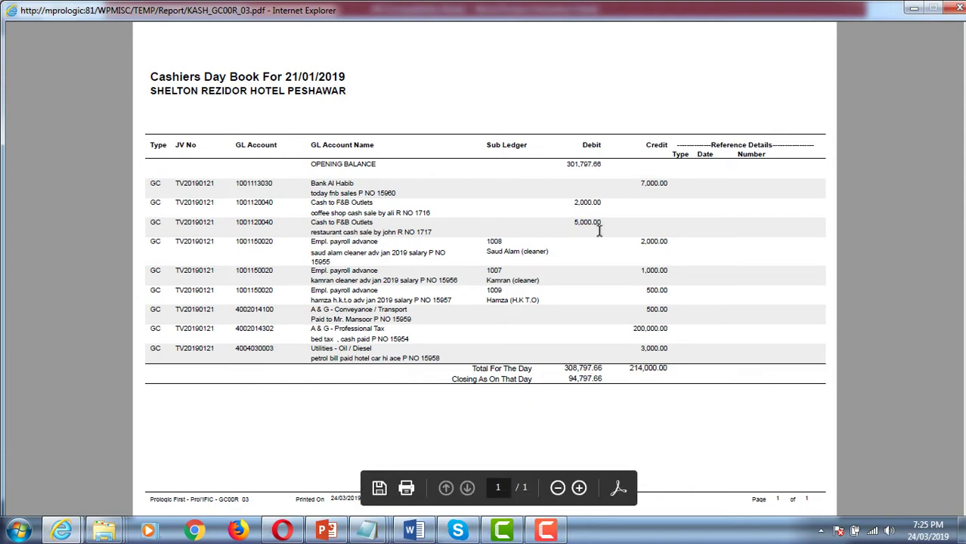
{"action": "left_click", "coordinate": [960, 9]}
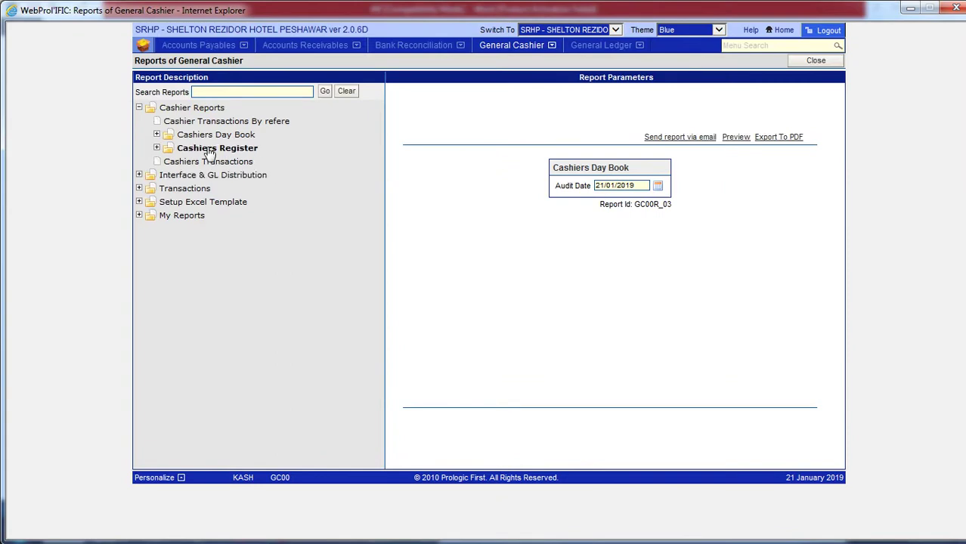
Export the Cashiers Register for 01/07/2018 to 21/01/2019 to PDF, browse its pages, and view the register's Summary report parameters.
{"action": "left_click", "coordinate": [157, 149]}
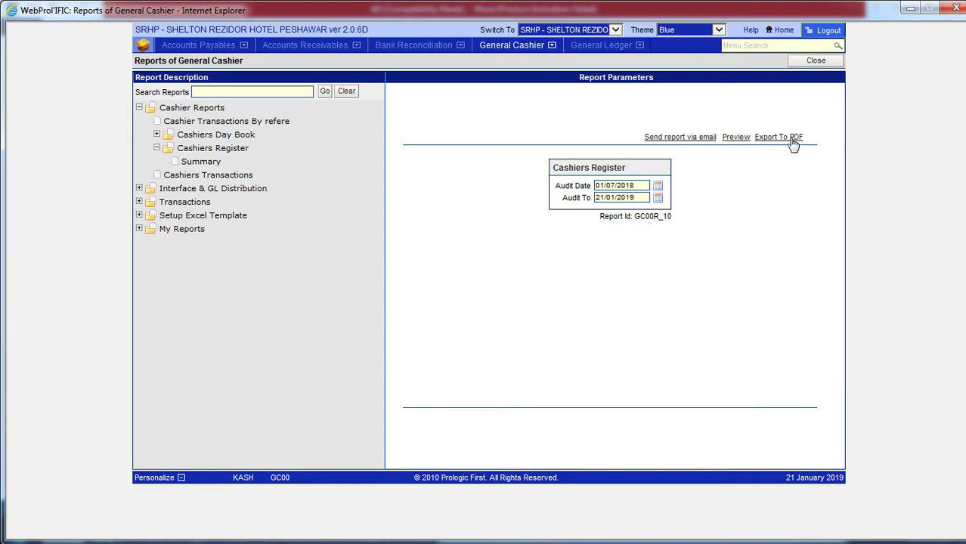
{"action": "left_click", "coordinate": [790, 138]}
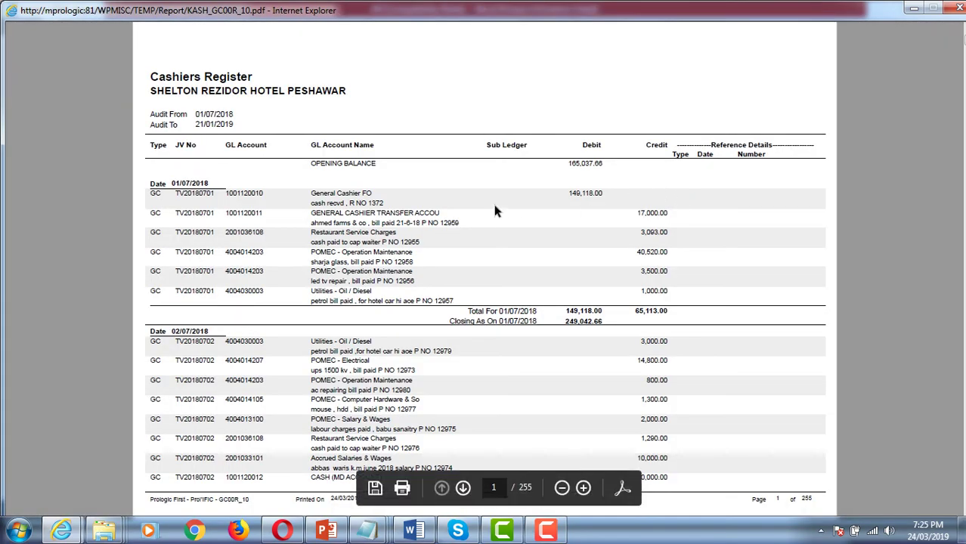
{"action": "left_click", "coordinate": [464, 488]}
{"action": "left_click", "coordinate": [463, 489]}
{"action": "left_click", "coordinate": [463, 488]}
{"action": "left_click", "coordinate": [464, 488]}
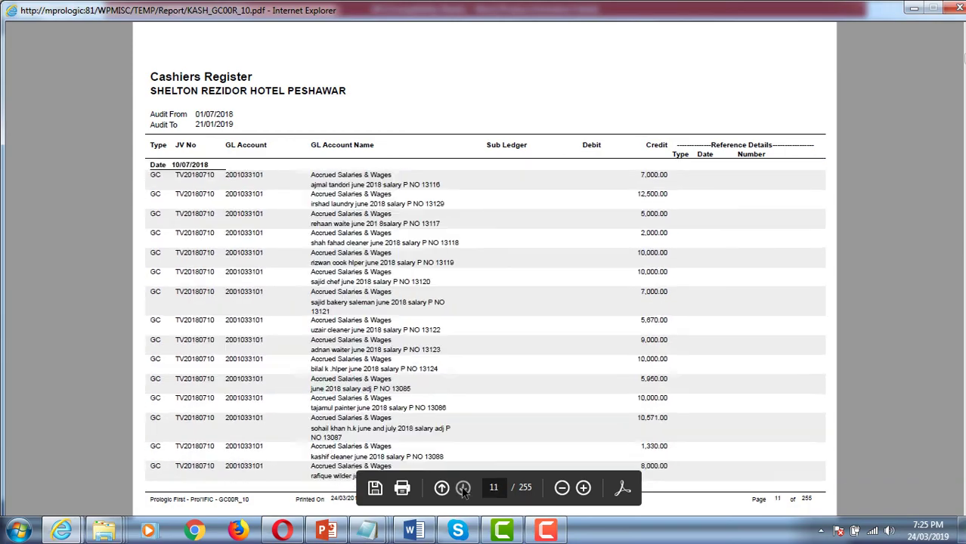
{"action": "left_click", "coordinate": [463, 488]}
{"action": "left_click", "coordinate": [463, 488]}
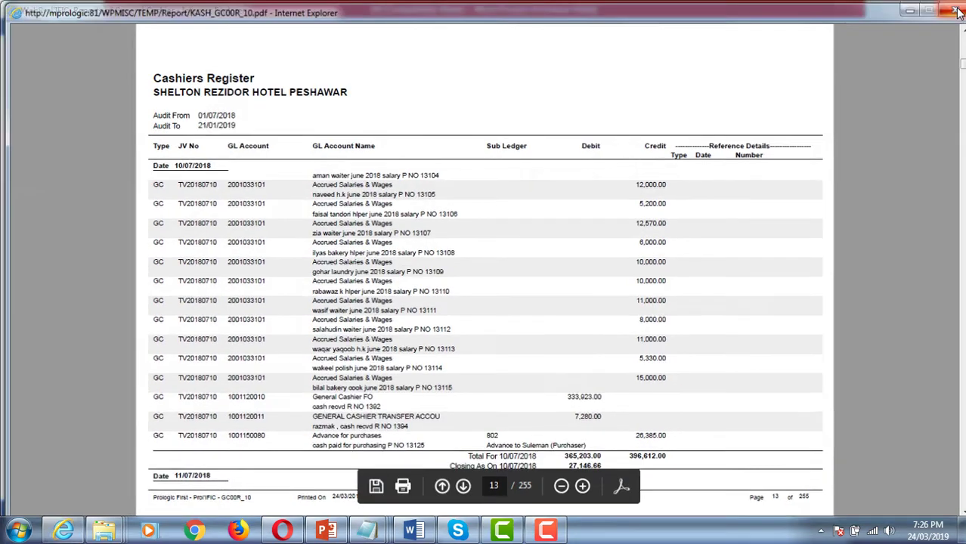
{"action": "left_click", "coordinate": [957, 11]}
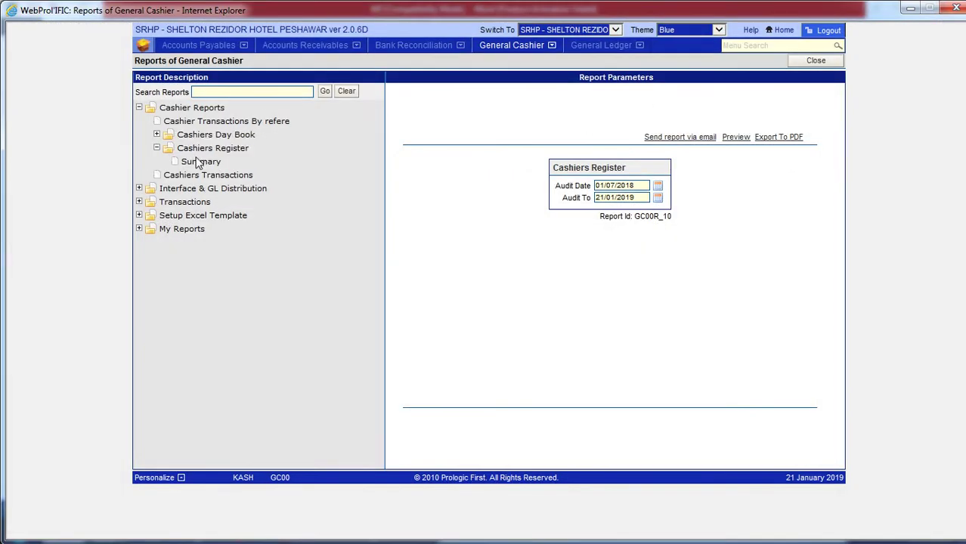
{"action": "left_click", "coordinate": [200, 163]}
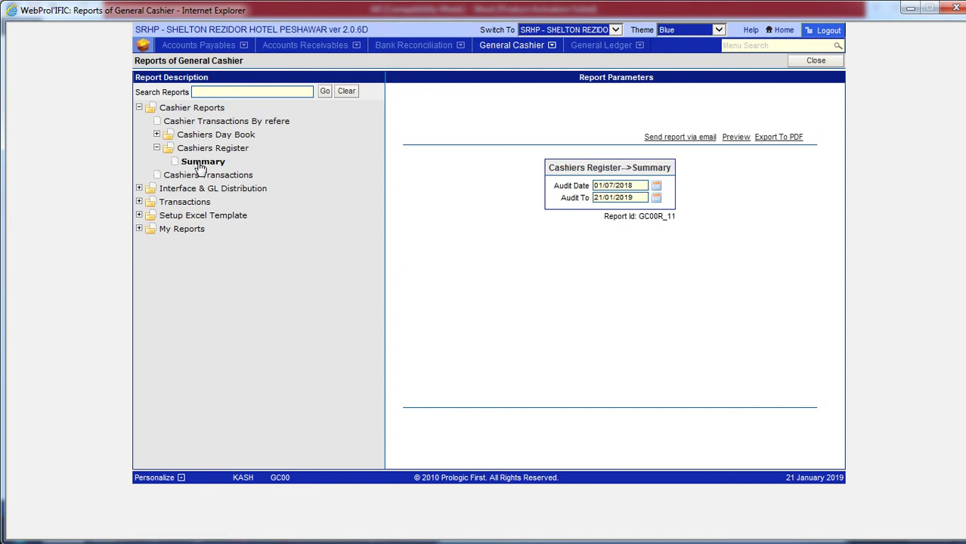
{"action": "left_click", "coordinate": [823, 61]}
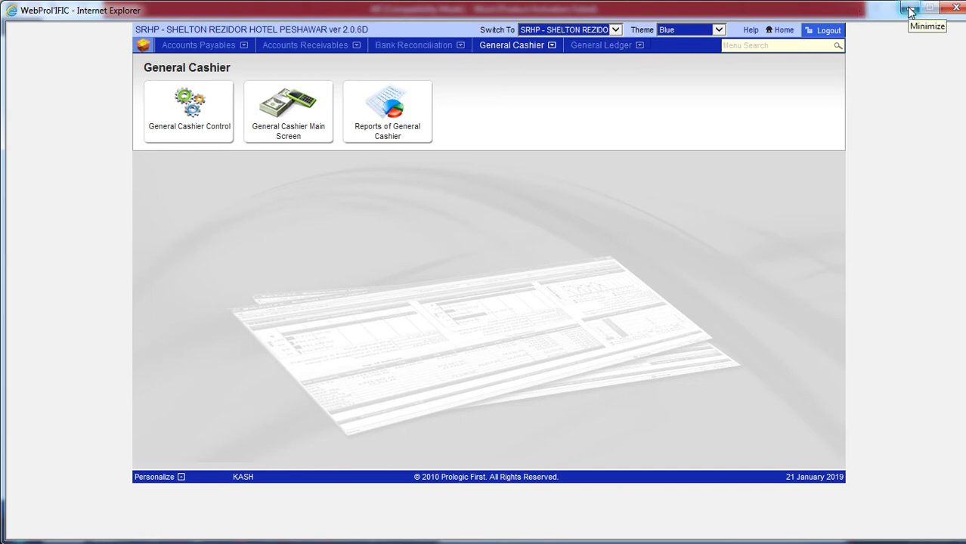
Open Reconcile Bank Statement in Bank Reconciliation and select Standard Chartered Bank (SCB) as the bank to reconcile.
{"action": "left_click", "coordinate": [458, 47]}
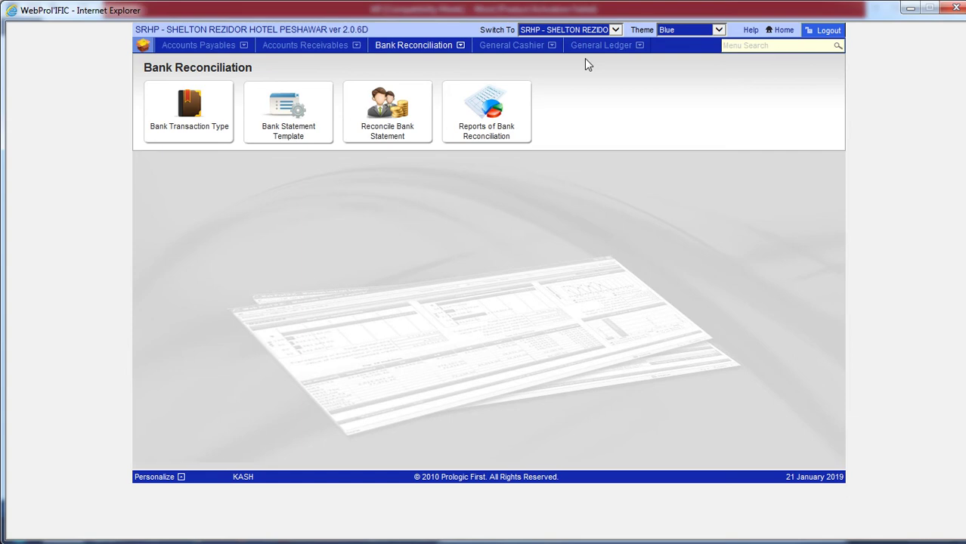
{"action": "left_click", "coordinate": [386, 130]}
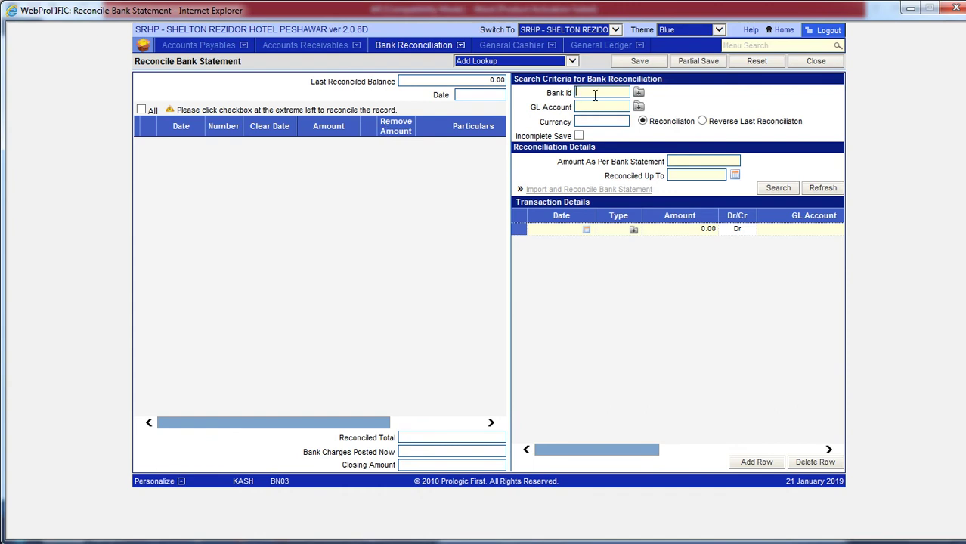
{"action": "left_click", "coordinate": [639, 95]}
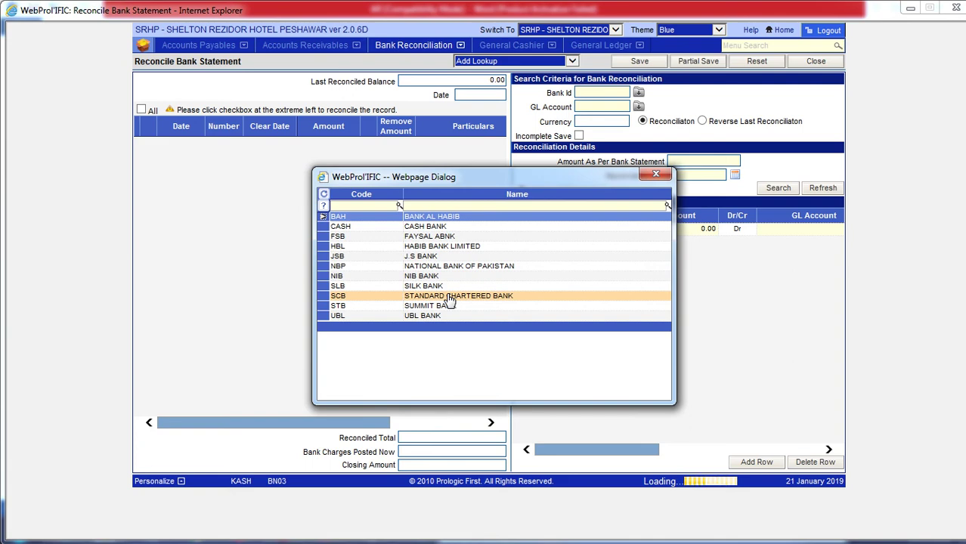
{"action": "double_click", "coordinate": [468, 297]}
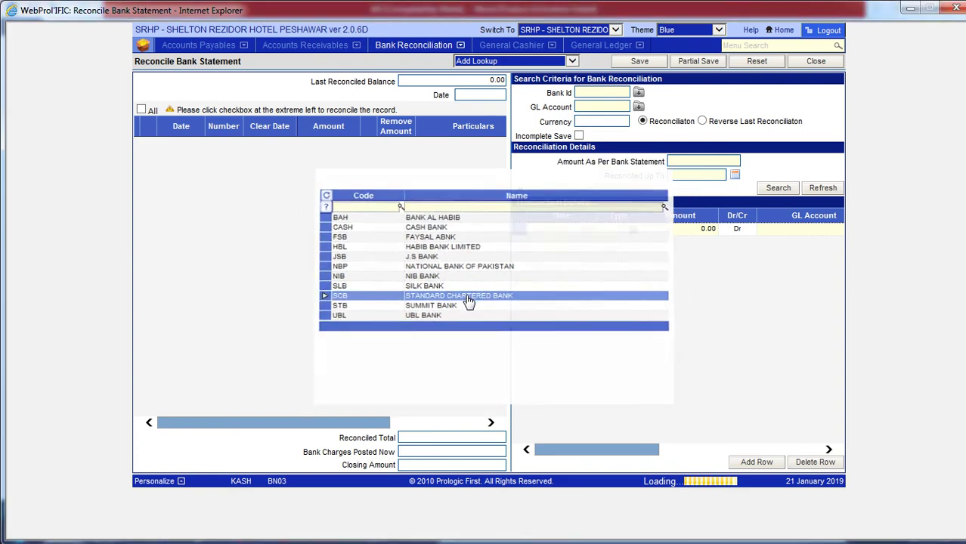
Set the amount as per bank statement to 4587600 and Reconciled Up To to 31/12/2018, and search for the bank's transactions.
{"action": "left_click", "coordinate": [674, 161]}
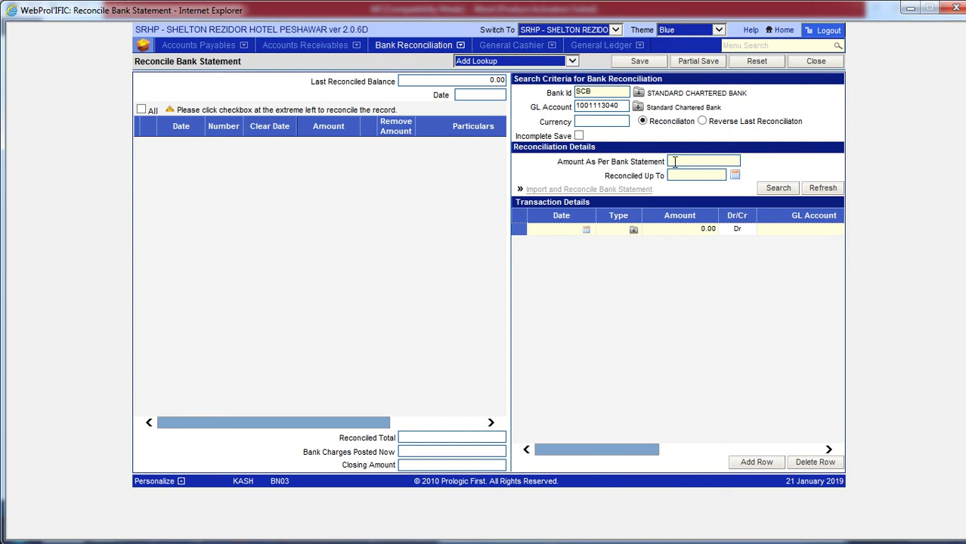
{"action": "type", "text": "45876000"}
{"action": "key", "text": "BackSpace"}
{"action": "left_click", "coordinate": [699, 176]}
{"action": "left_click", "coordinate": [735, 176]}
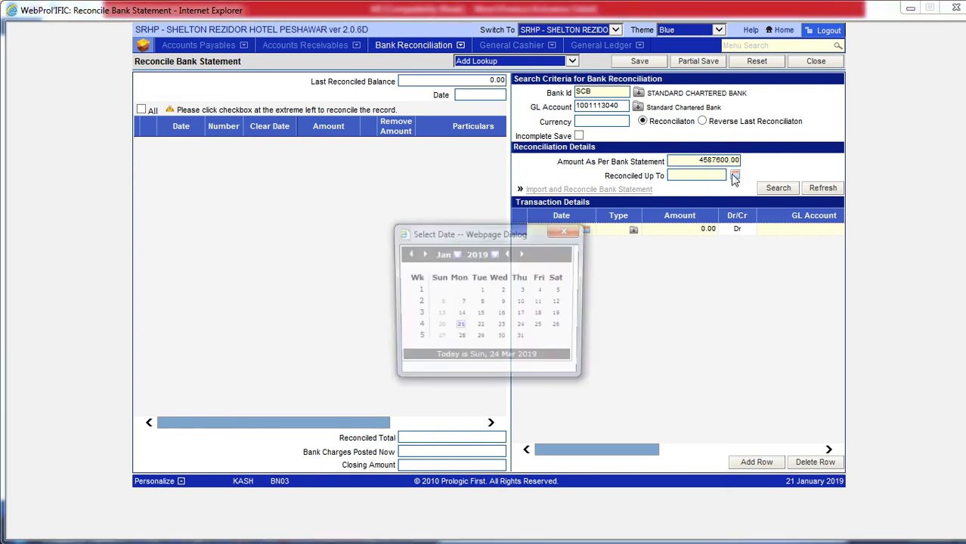
{"action": "left_click", "coordinate": [408, 255]}
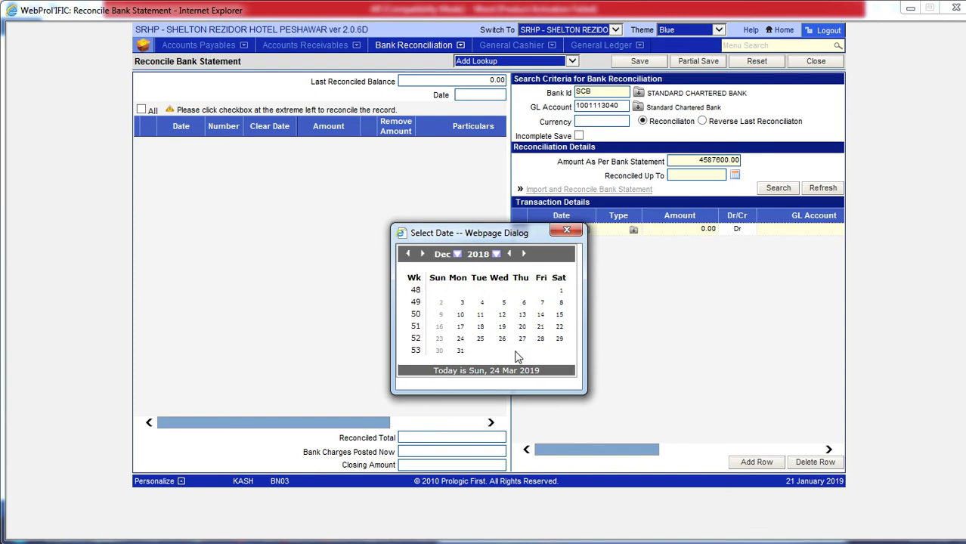
{"action": "left_click", "coordinate": [460, 351]}
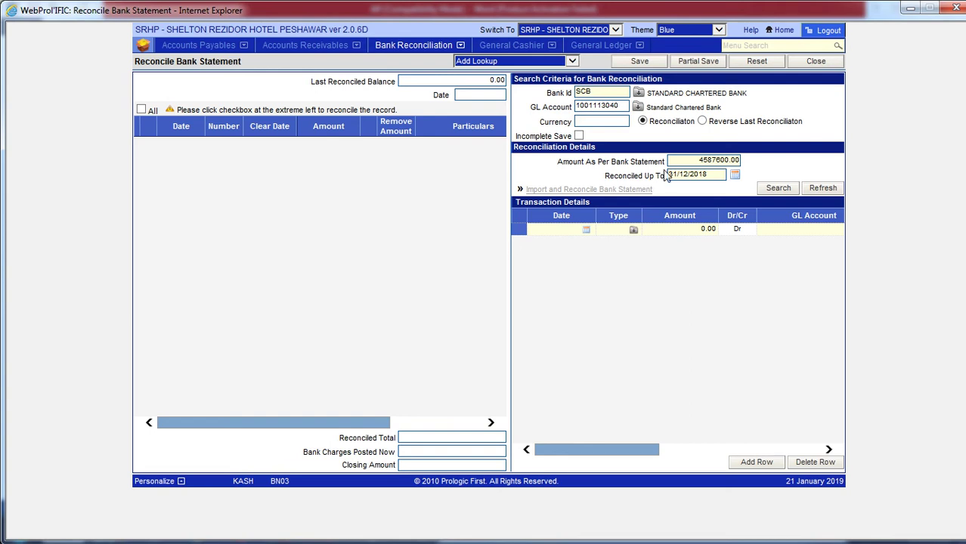
{"action": "double_click", "coordinate": [707, 174]}
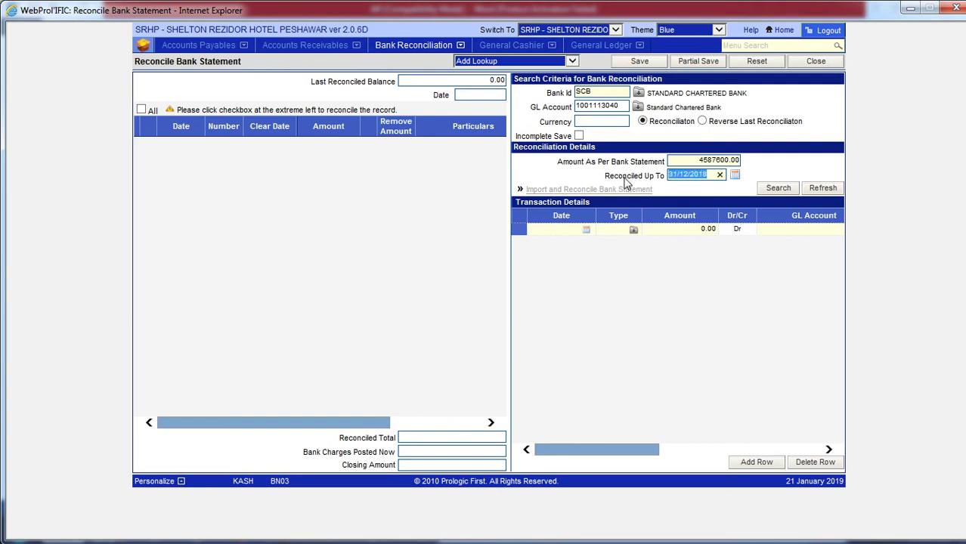
{"action": "double_click", "coordinate": [697, 161]}
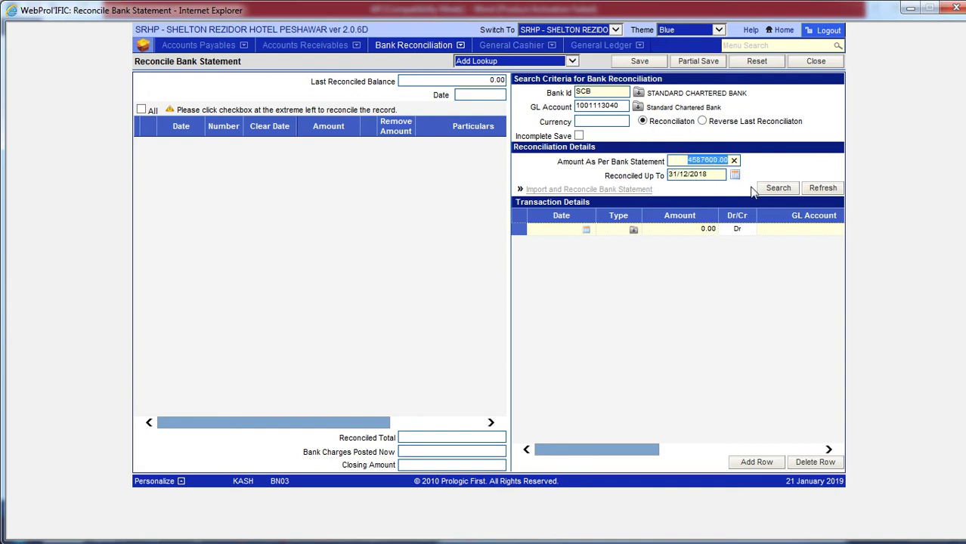
{"action": "left_click", "coordinate": [783, 189]}
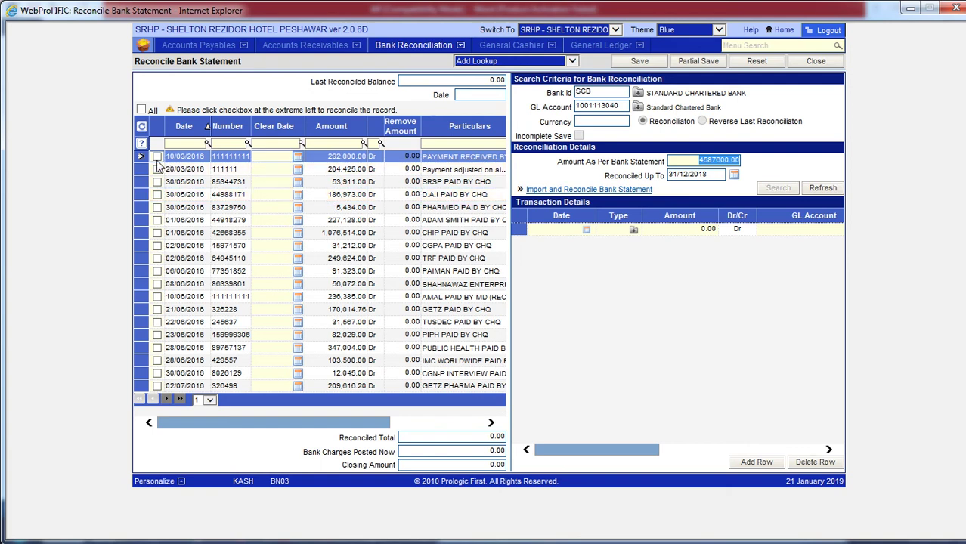
Mark all listed transactions for reconciliation, excluding the first five rows and the rows dated 08/06/2016 and 10/06/2016.
{"action": "left_click", "coordinate": [143, 110]}
{"action": "left_click", "coordinate": [156, 156]}
{"action": "left_click", "coordinate": [156, 169]}
{"action": "left_click", "coordinate": [157, 194]}
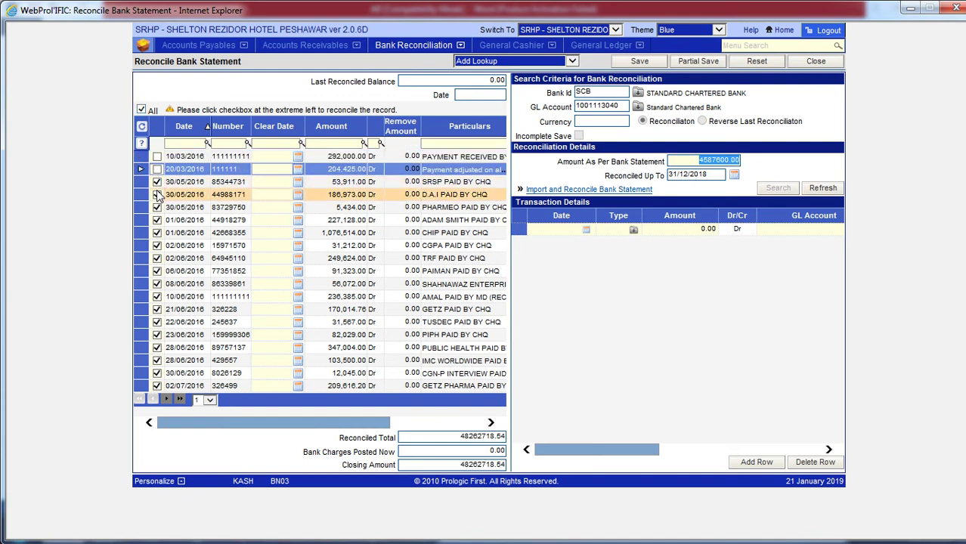
{"action": "left_click", "coordinate": [156, 182]}
{"action": "left_click", "coordinate": [156, 207]}
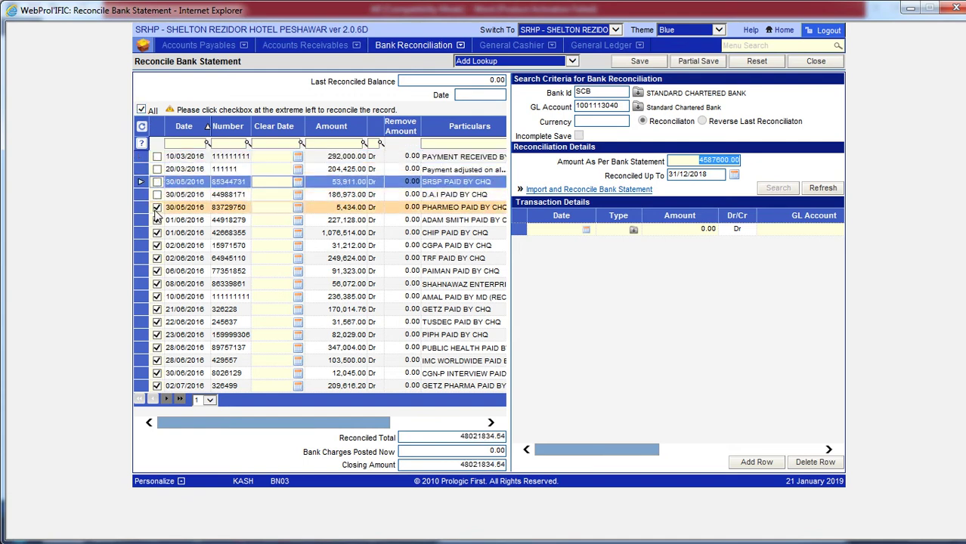
{"action": "left_click", "coordinate": [157, 283]}
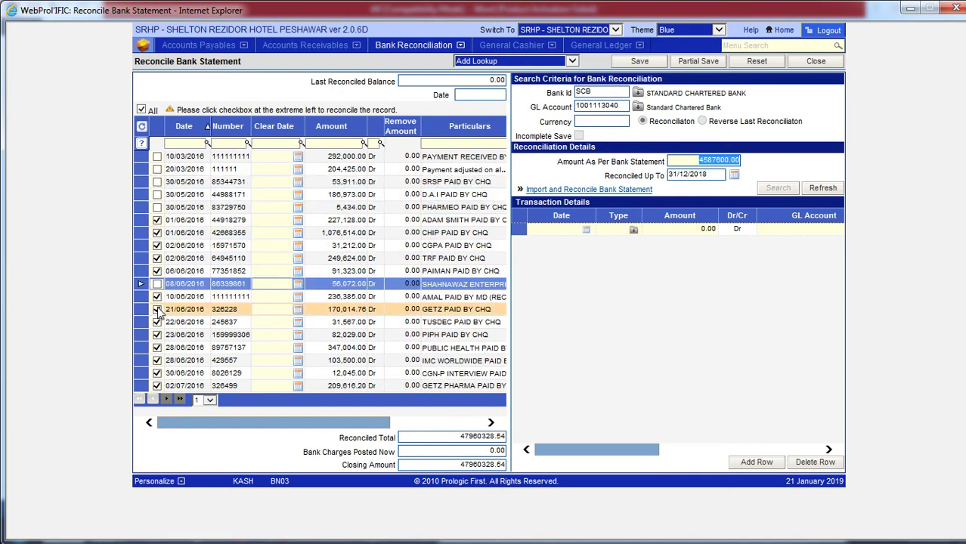
{"action": "left_click", "coordinate": [156, 297]}
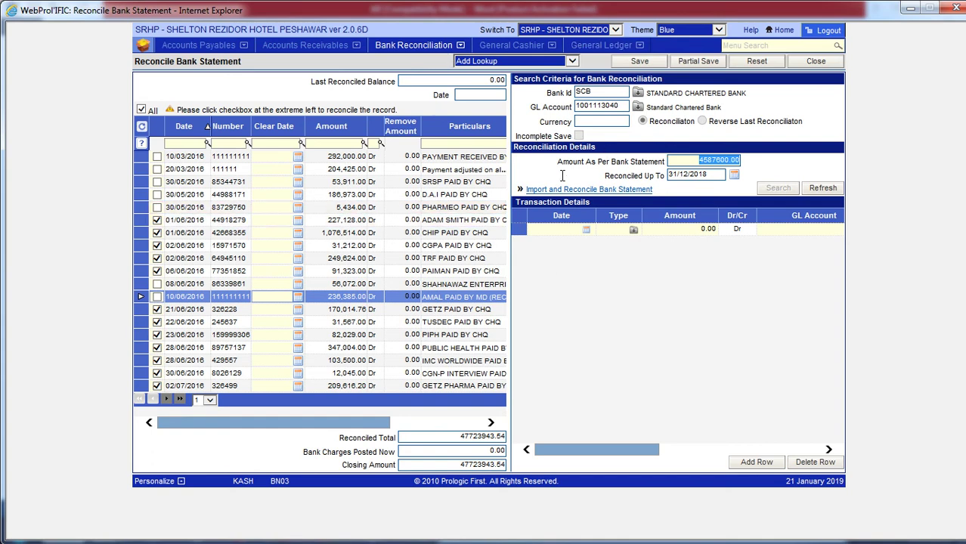
Enter a cash withdrawal (CW) of 34400 in the transaction details and check the bank charges posted and closing amount.
{"action": "left_click", "coordinate": [633, 230]}
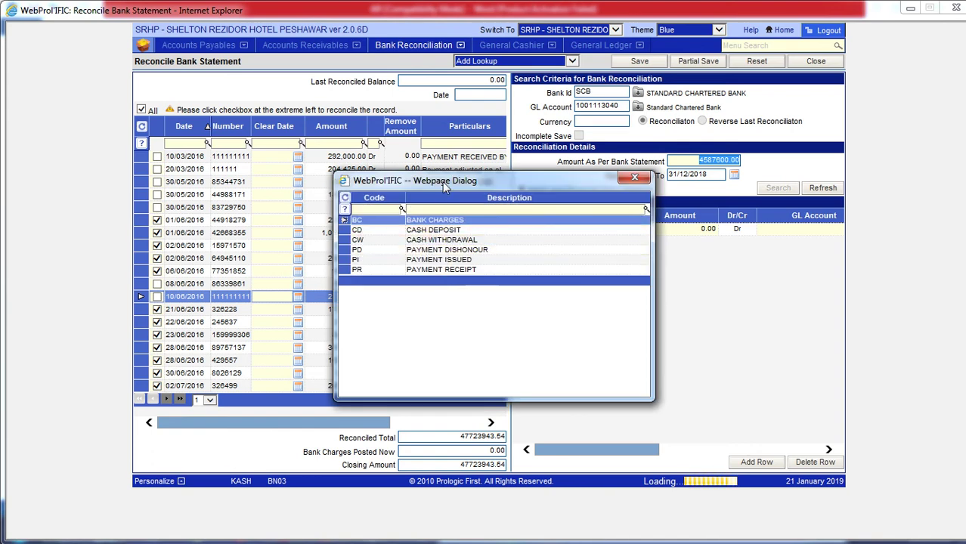
{"action": "double_click", "coordinate": [445, 241]}
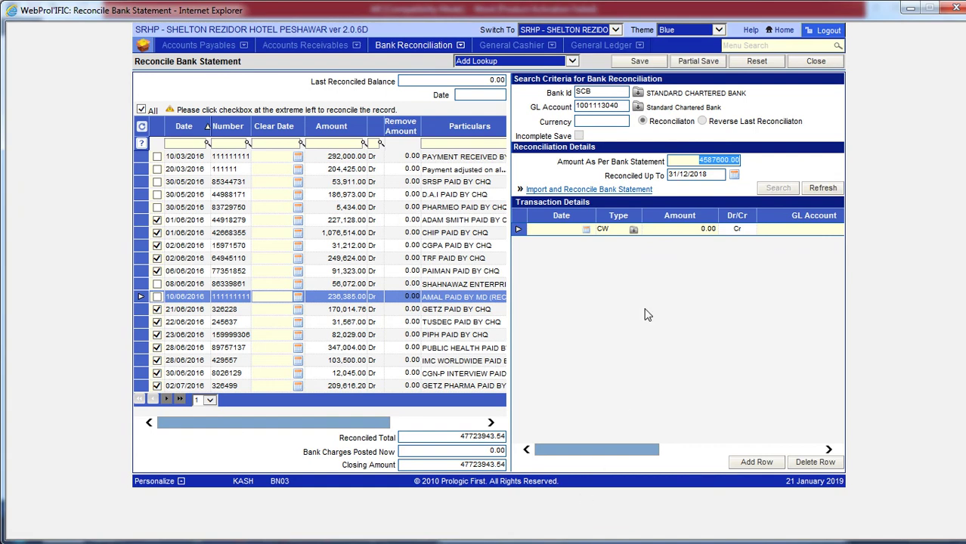
{"action": "left_click", "coordinate": [694, 229]}
{"action": "type", "text": "3400"}
{"action": "key", "text": "BackSpace"}
{"action": "key", "text": "BackSpace"}
{"action": "type", "text": "400"}
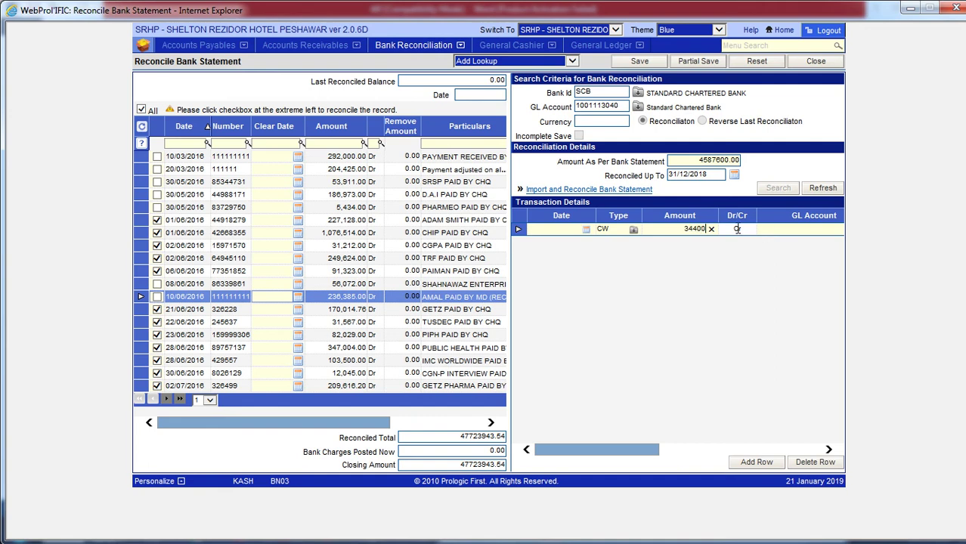
{"action": "left_click", "coordinate": [777, 227]}
{"action": "left_click_drag", "start_coordinate": [459, 467], "coordinate": [549, 464]}
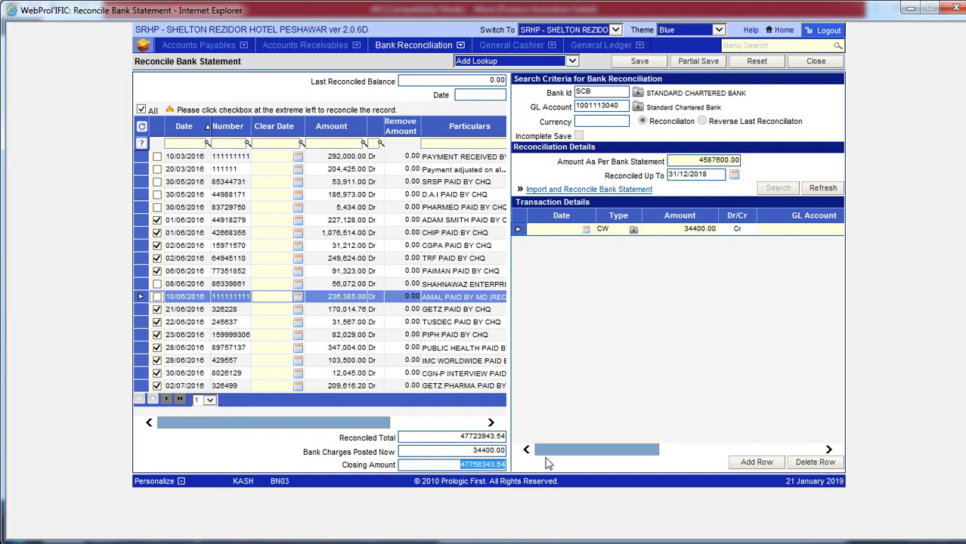
{"action": "left_click", "coordinate": [613, 229]}
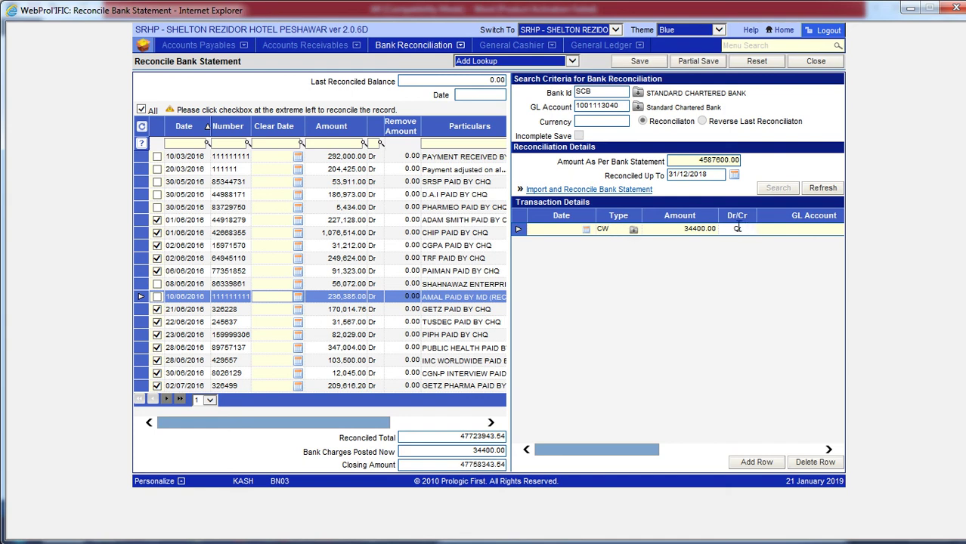
{"action": "left_click_drag", "start_coordinate": [470, 452], "coordinate": [536, 461]}
{"action": "left_click", "coordinate": [493, 465]}
Assign the GL account A & G - Cleaning & Furnishing to the cash withdrawal and enter "sdjklfa;lsdfjsa" as its particulars.
{"action": "left_click_drag", "start_coordinate": [628, 449], "coordinate": [691, 424]}
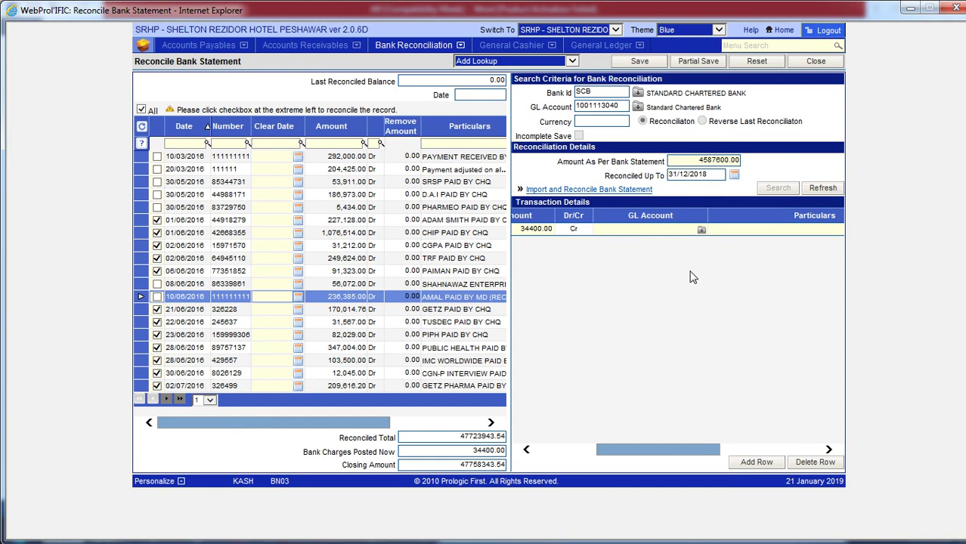
{"action": "left_click", "coordinate": [702, 230]}
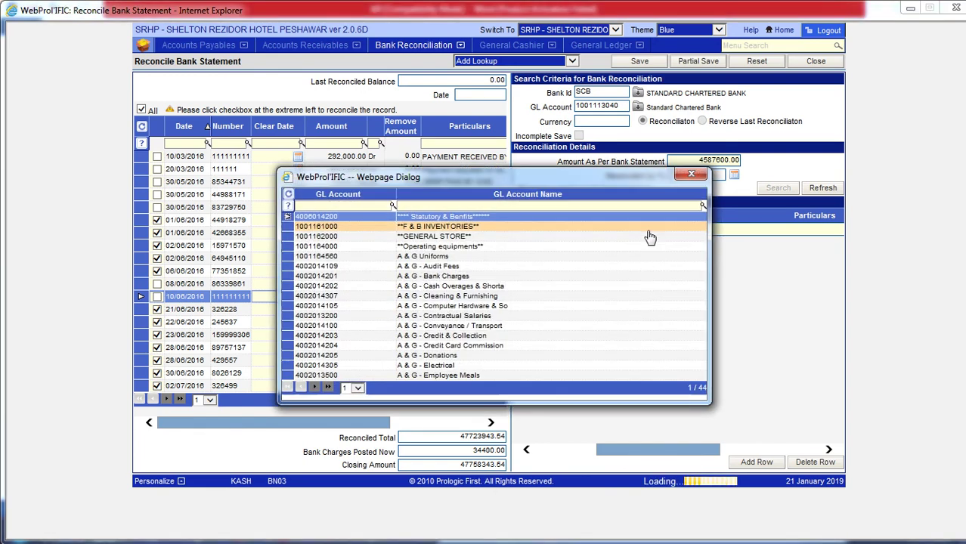
{"action": "left_click", "coordinate": [502, 281]}
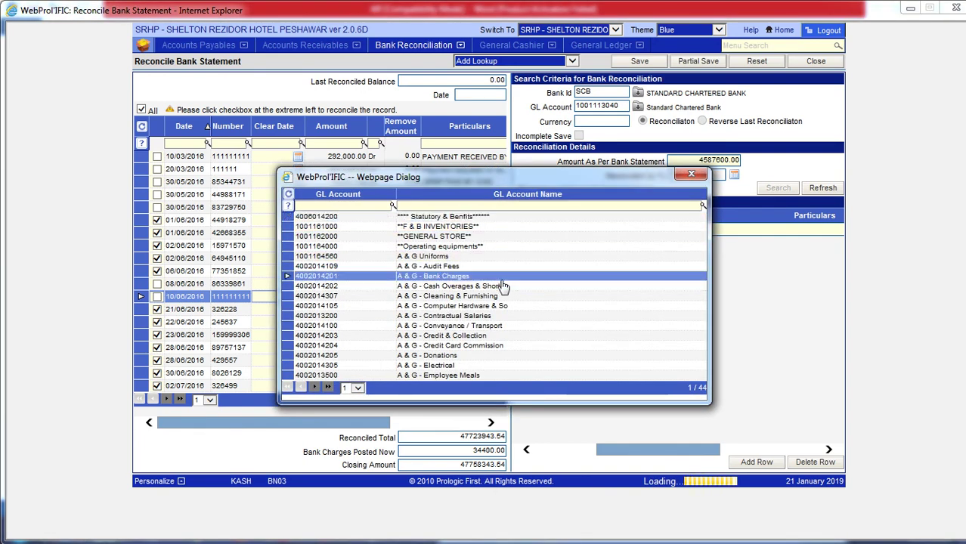
{"action": "double_click", "coordinate": [493, 295]}
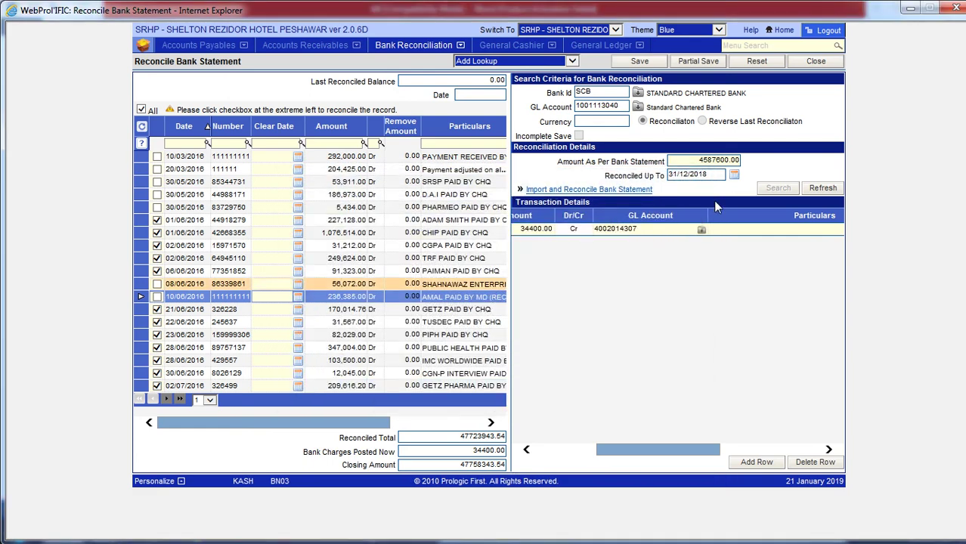
{"action": "left_click", "coordinate": [728, 229]}
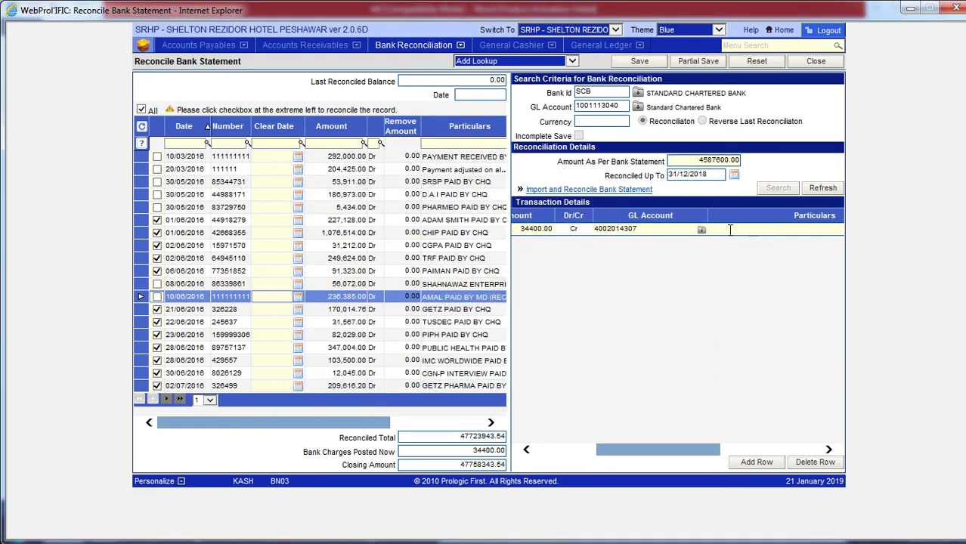
{"action": "type", "text": "sdjklfa;lsdfjsa"}
Set the date of the cash withdrawal transaction to 21/01/2019.
{"action": "left_click_drag", "start_coordinate": [699, 447], "coordinate": [588, 440]}
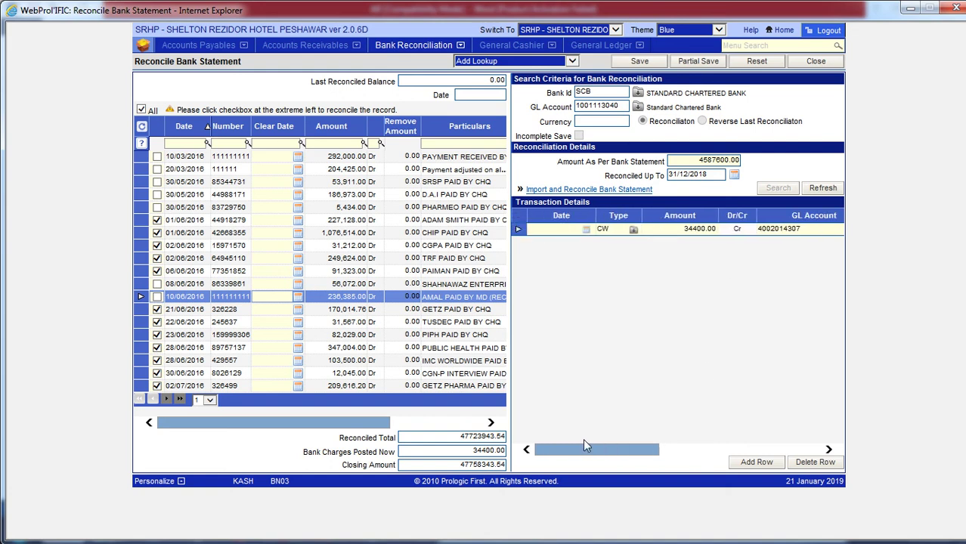
{"action": "left_click", "coordinate": [587, 230]}
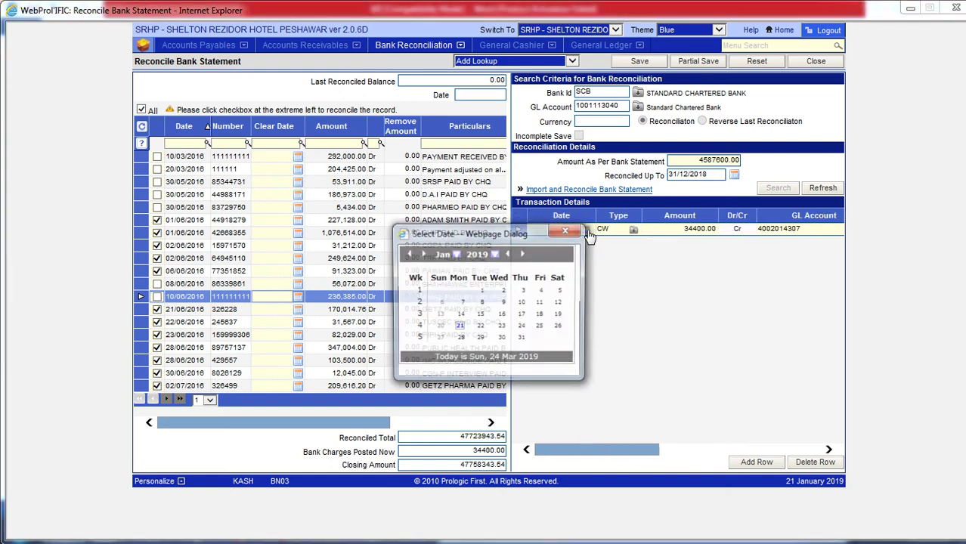
{"action": "left_click", "coordinate": [459, 328]}
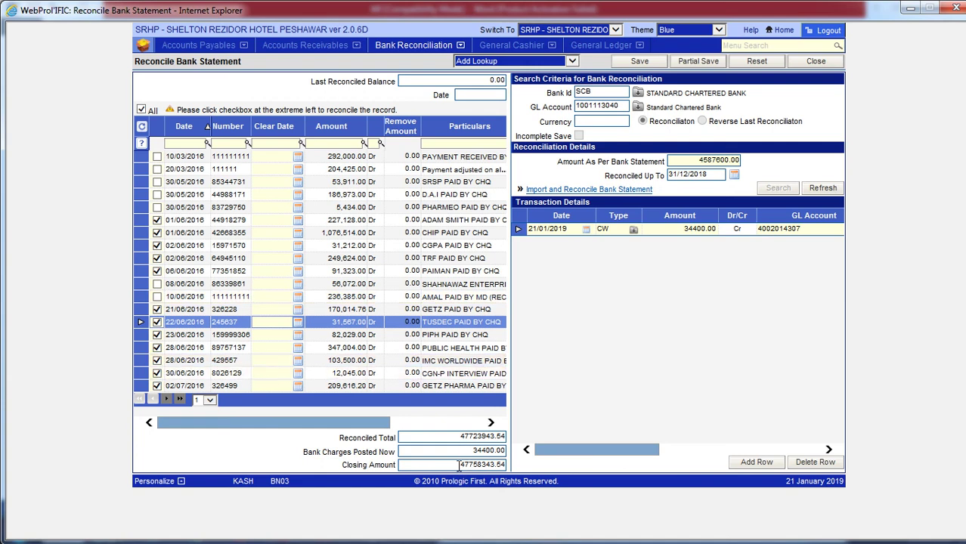
Copy the closing amount into the amount as per bank statement, setting it to 47758343.54.
{"action": "left_click_drag", "start_coordinate": [458, 465], "coordinate": [573, 473]}
{"action": "key", "text": "ctrl+c"}
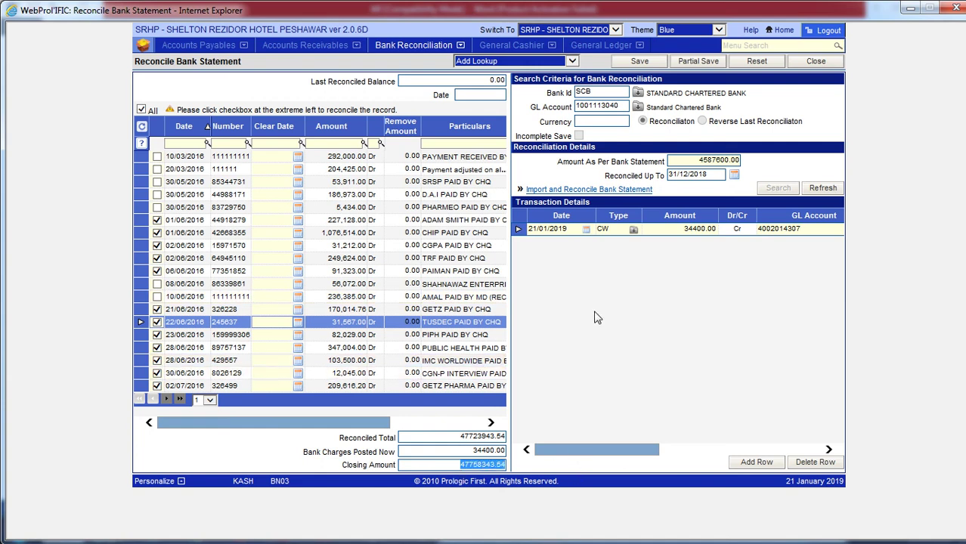
{"action": "left_click_drag", "start_coordinate": [692, 160], "coordinate": [852, 158]}
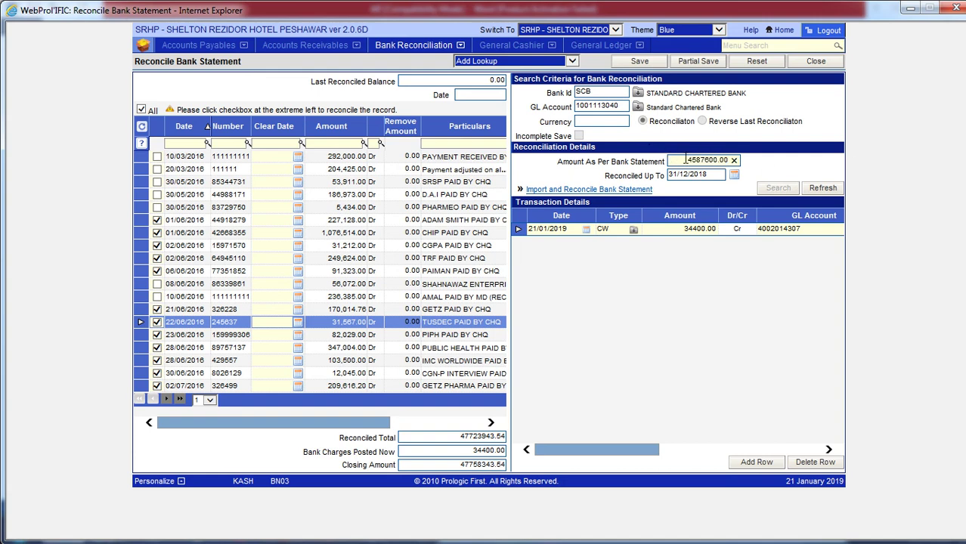
{"action": "key", "text": "ctrl+v"}
{"action": "left_click", "coordinate": [790, 159]}
Check the last reconciled balance and date, and close the bank statement reconciliation without saving the changes.
{"action": "left_click", "coordinate": [460, 81]}
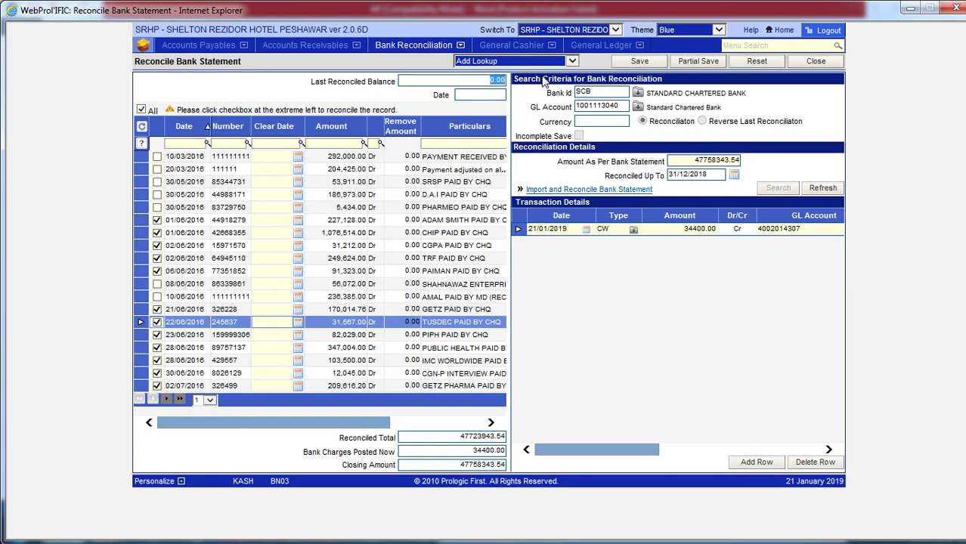
{"action": "left_click", "coordinate": [494, 94]}
{"action": "left_click", "coordinate": [495, 95]}
{"action": "left_click", "coordinate": [815, 63]}
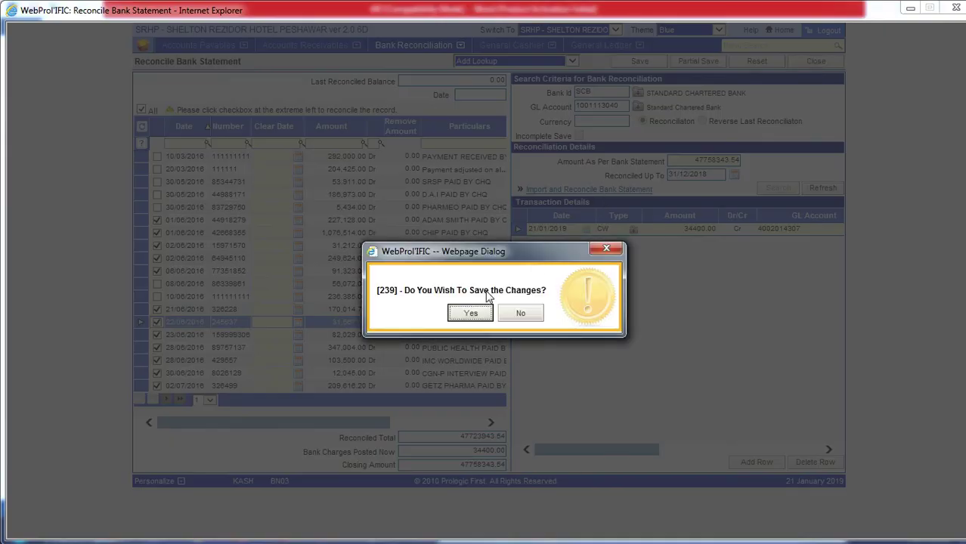
{"action": "left_click", "coordinate": [521, 316]}
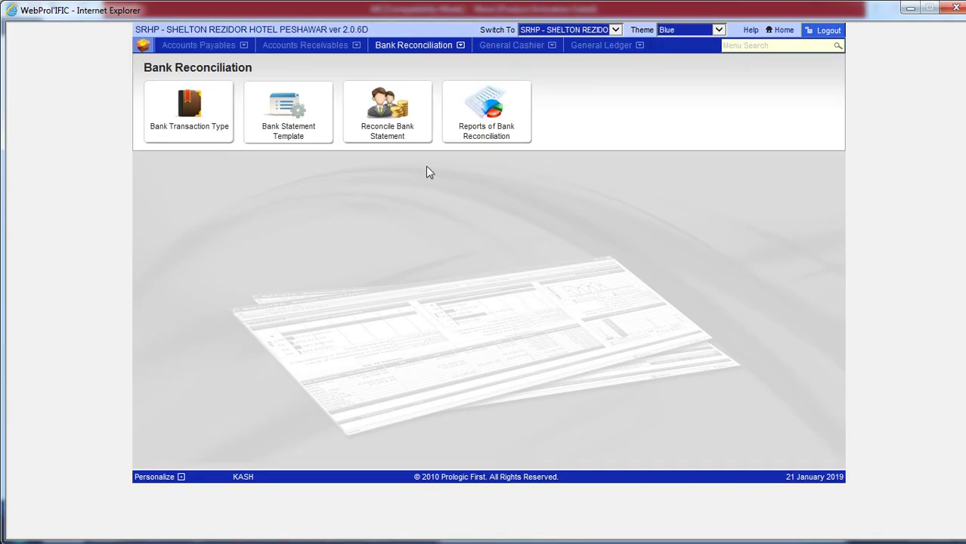
From the bank reconciliation reports, export the Bank Position report for Standard Chartered Bank (SCB), 01/07/2018 to 21/01/2019, to PDF and view it.
{"action": "left_click", "coordinate": [467, 124]}
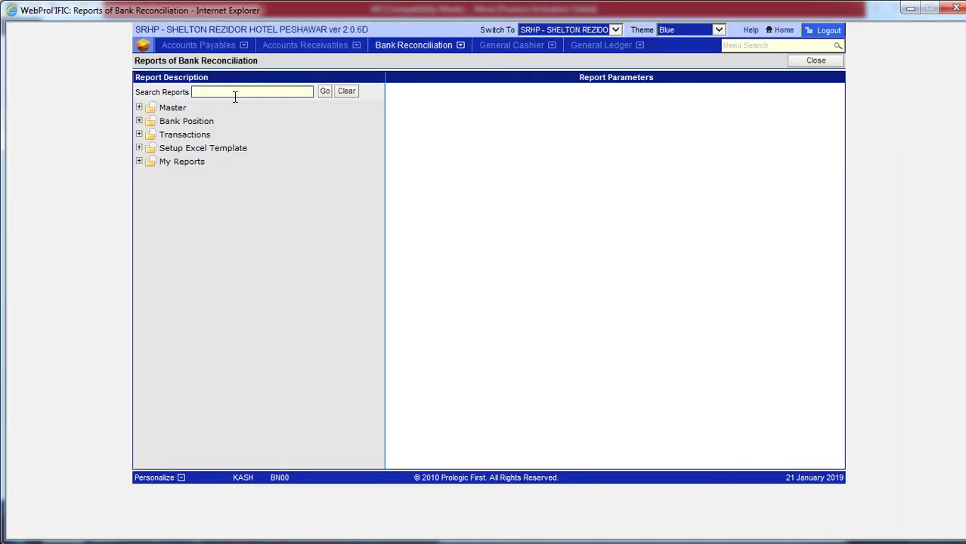
{"action": "left_click", "coordinate": [140, 122]}
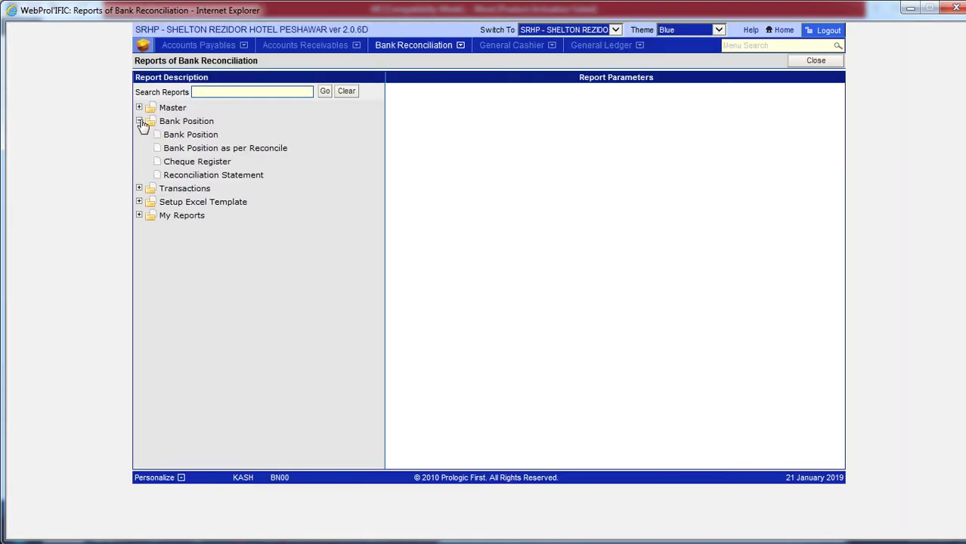
{"action": "left_click", "coordinate": [197, 138]}
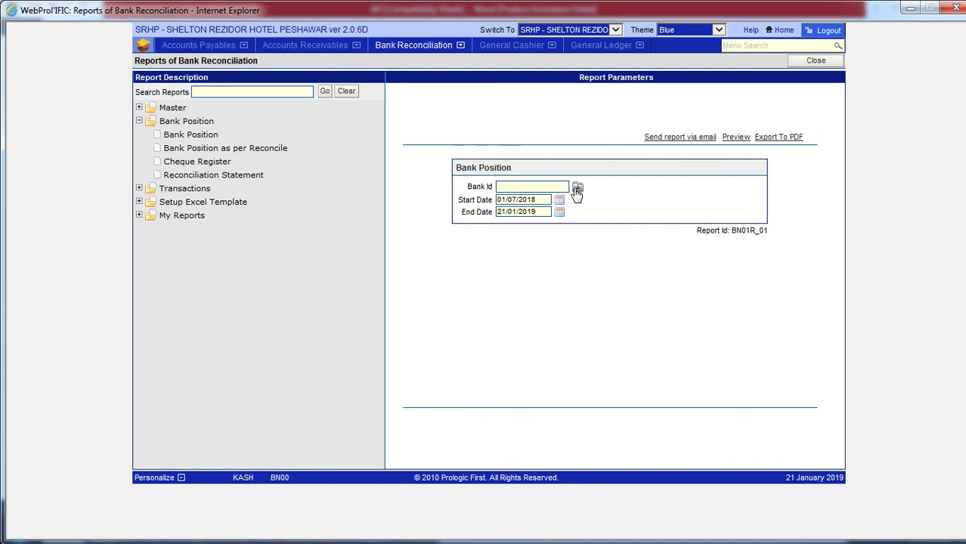
{"action": "left_click", "coordinate": [577, 189]}
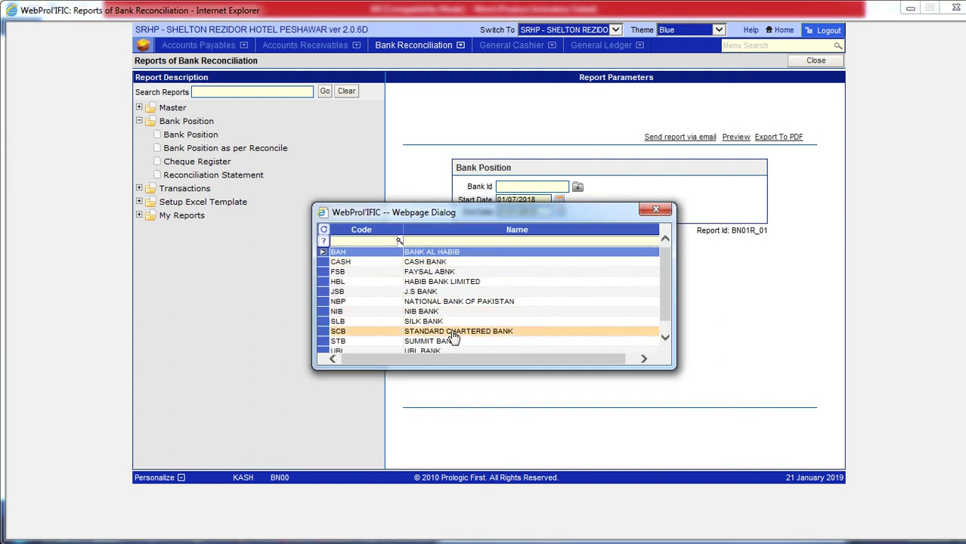
{"action": "double_click", "coordinate": [453, 337]}
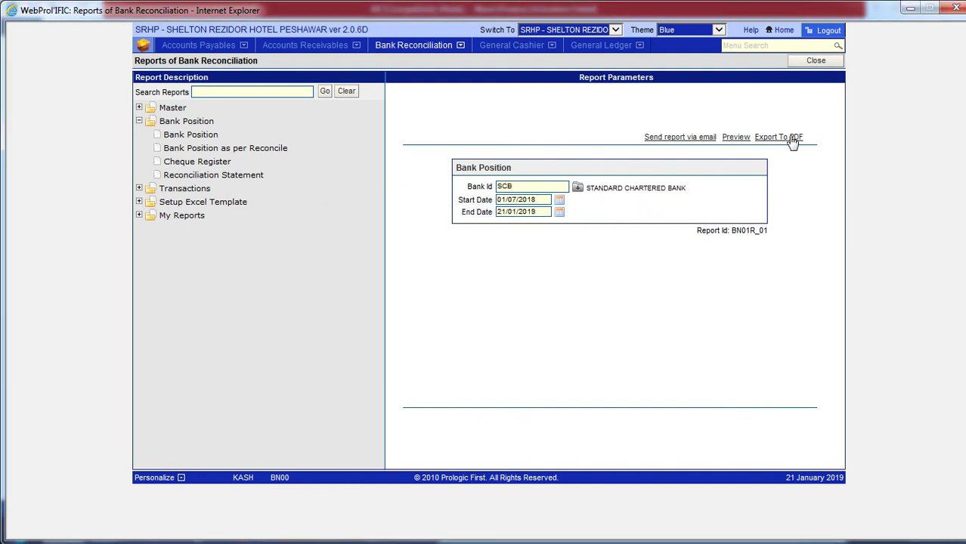
{"action": "left_click", "coordinate": [791, 138]}
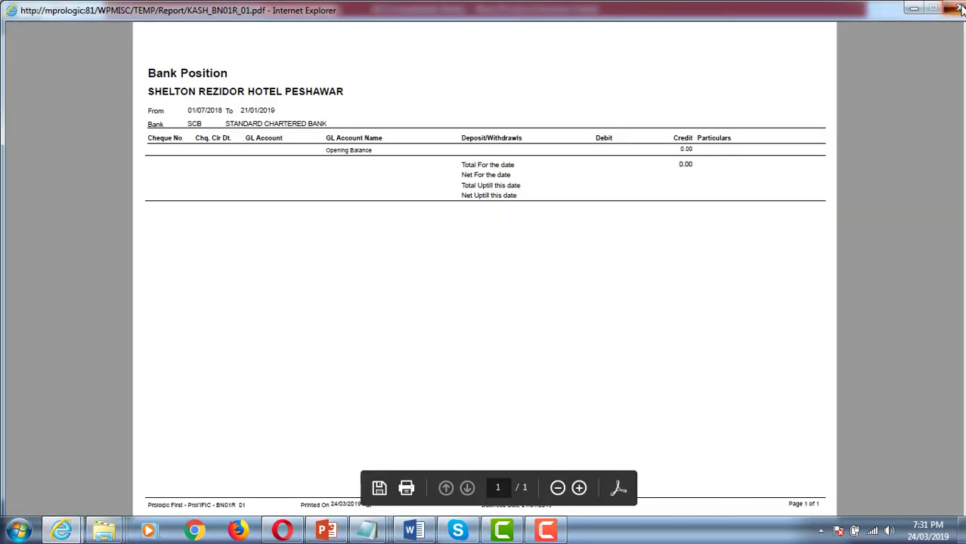
{"action": "left_click", "coordinate": [959, 8]}
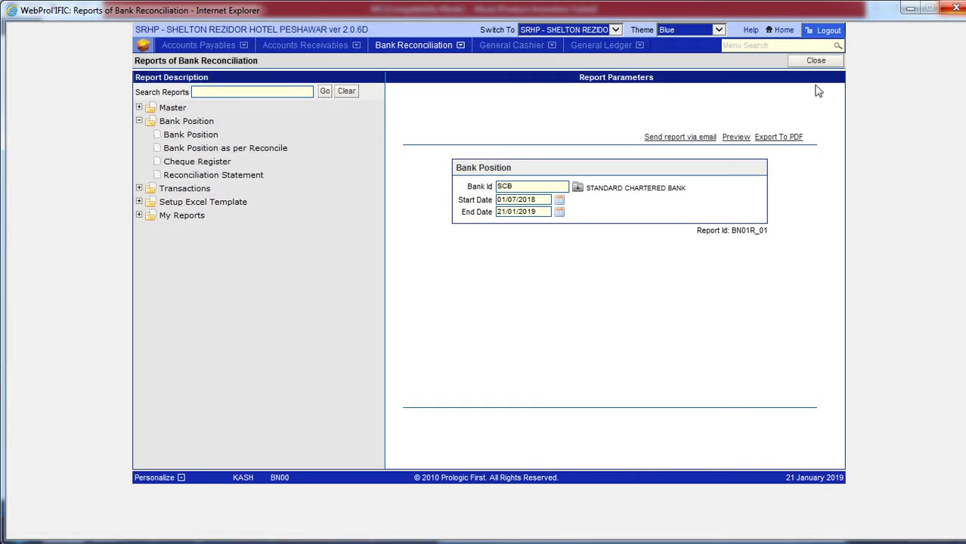
Export the Bank Position as per Reconcile summary for Standard Chartered Bank (SCB) as on 01/07/2018 to PDF and review it.
{"action": "left_click", "coordinate": [232, 149]}
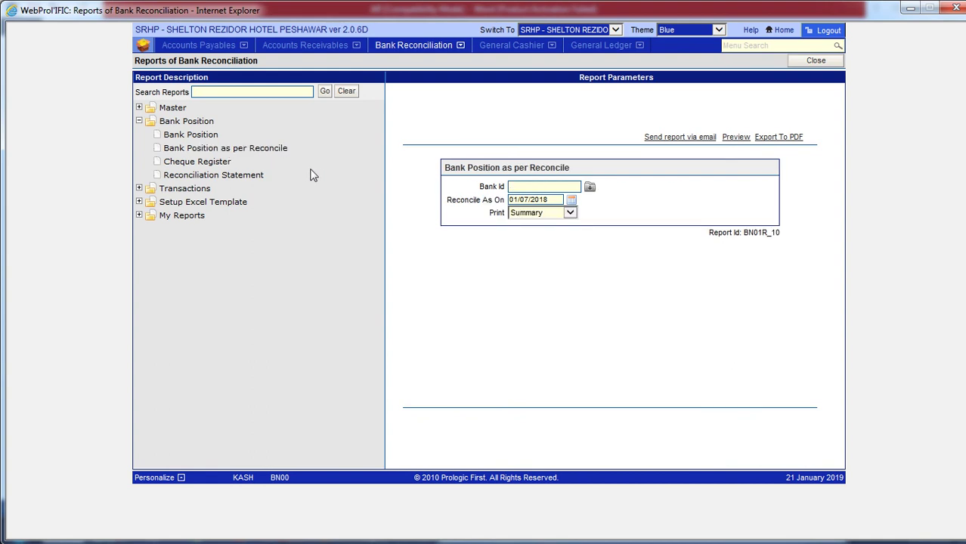
{"action": "left_click", "coordinate": [590, 186]}
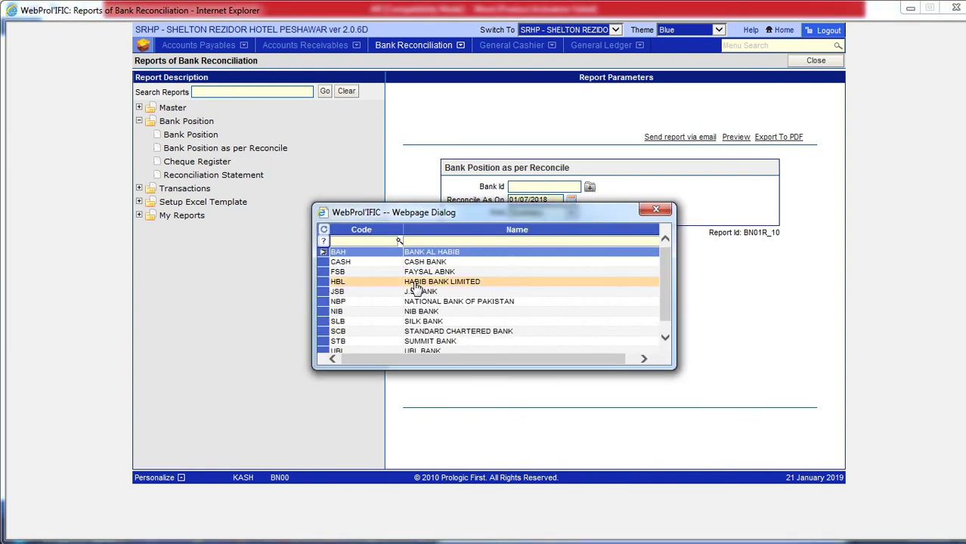
{"action": "left_click", "coordinate": [454, 333]}
{"action": "left_click", "coordinate": [454, 338]}
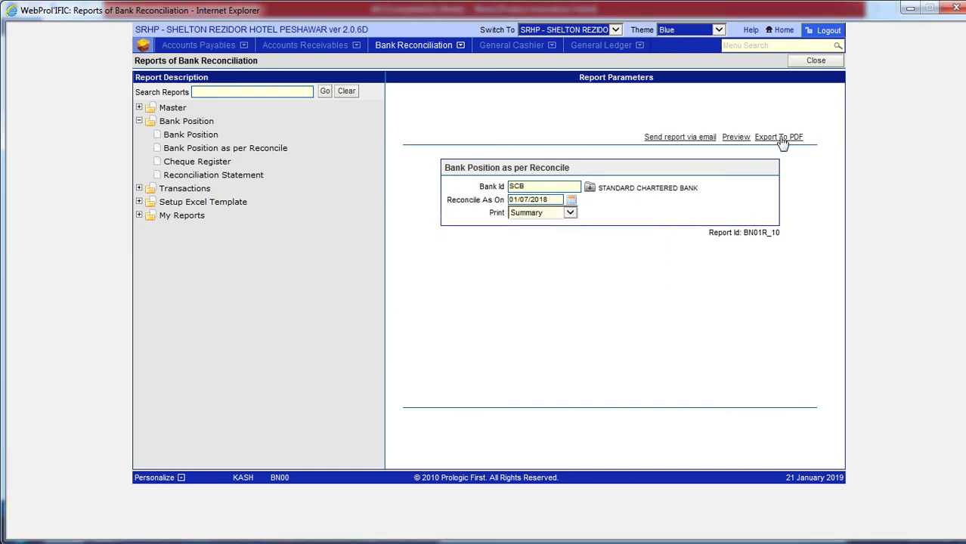
{"action": "left_click", "coordinate": [781, 139]}
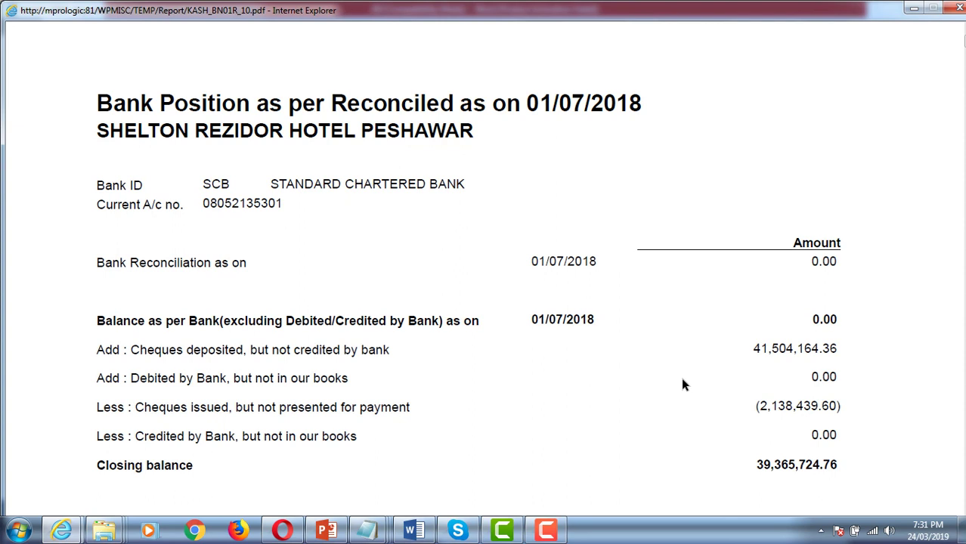
{"action": "left_click", "coordinate": [957, 8]}
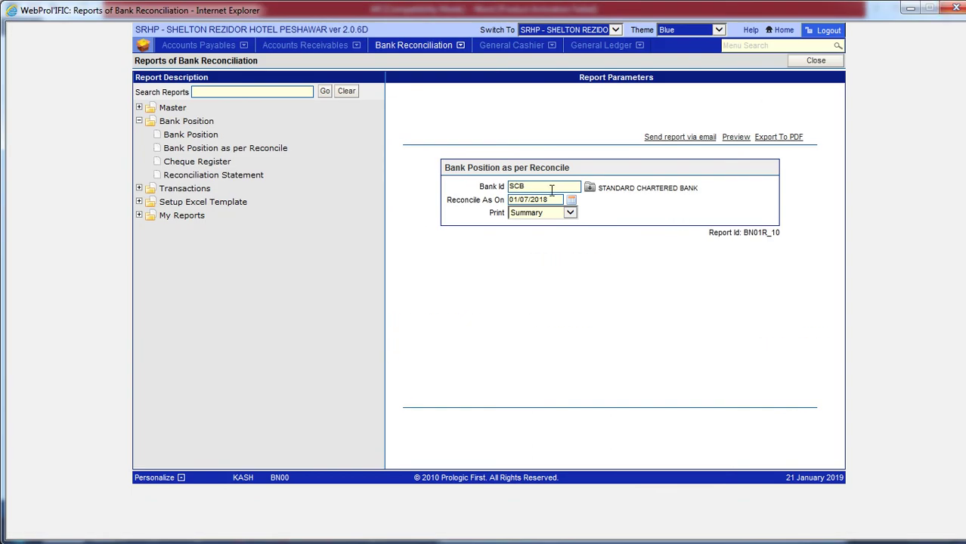
View the print options of Bank Position as per Reconcile and open the Cheque Register report parameters.
{"action": "left_click", "coordinate": [572, 214]}
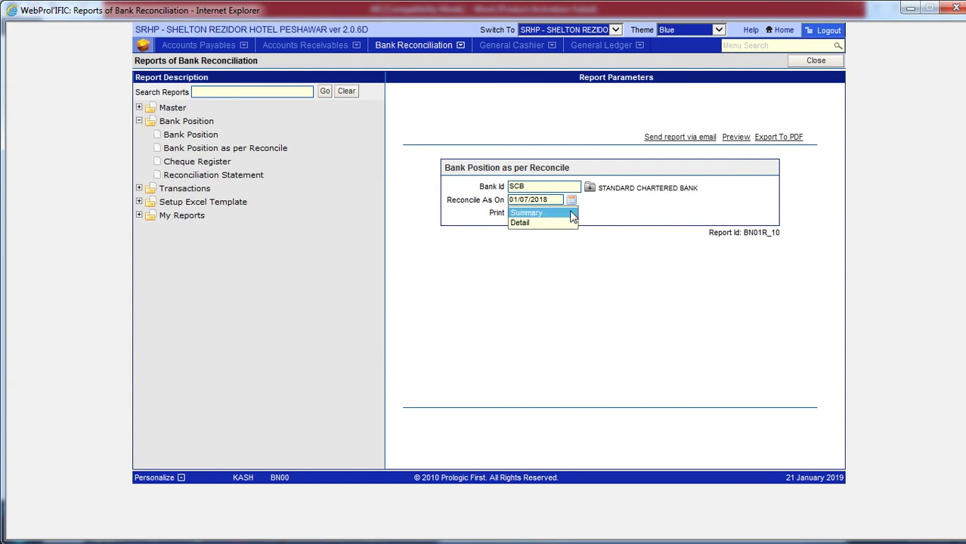
{"action": "left_click", "coordinate": [618, 224]}
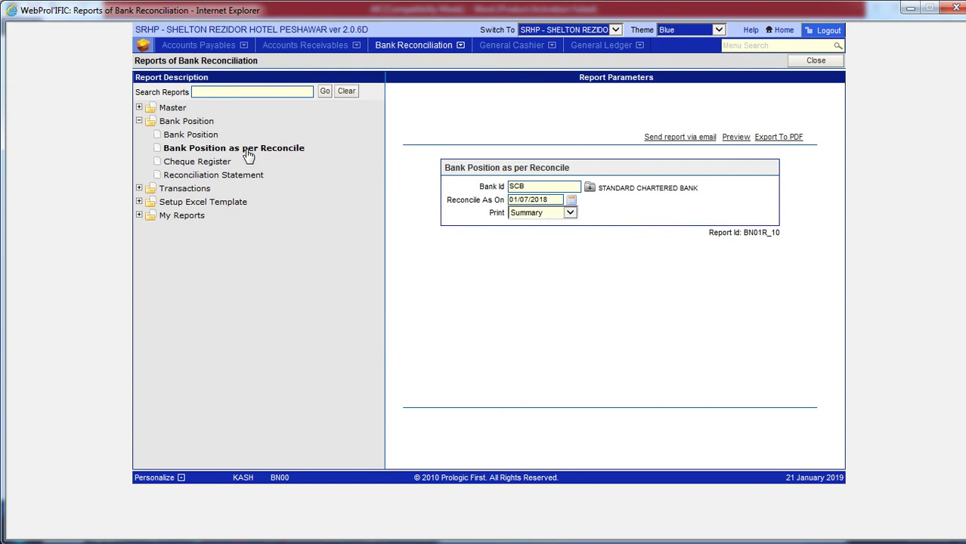
{"action": "left_click", "coordinate": [192, 168]}
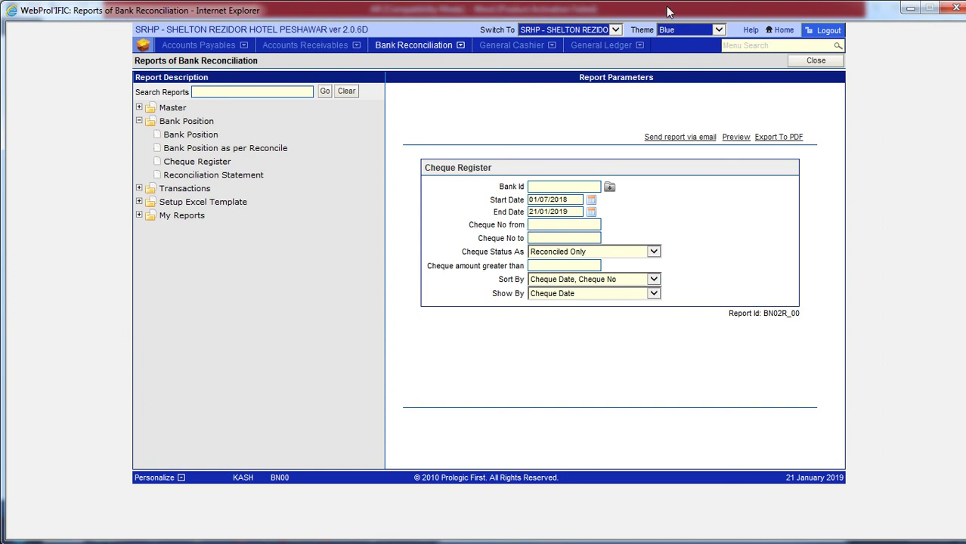
{"action": "left_click", "coordinate": [912, 9]}
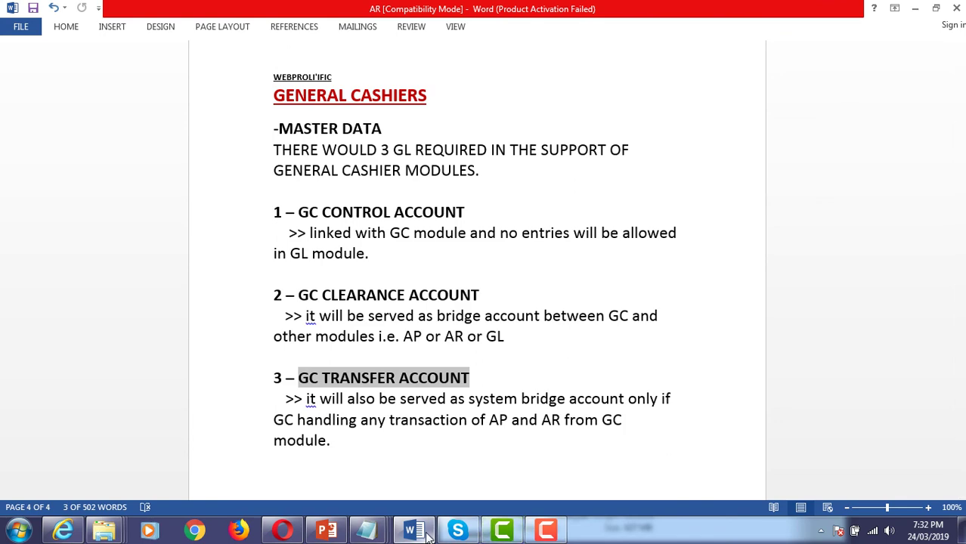
{"action": "left_click", "coordinate": [554, 494]}
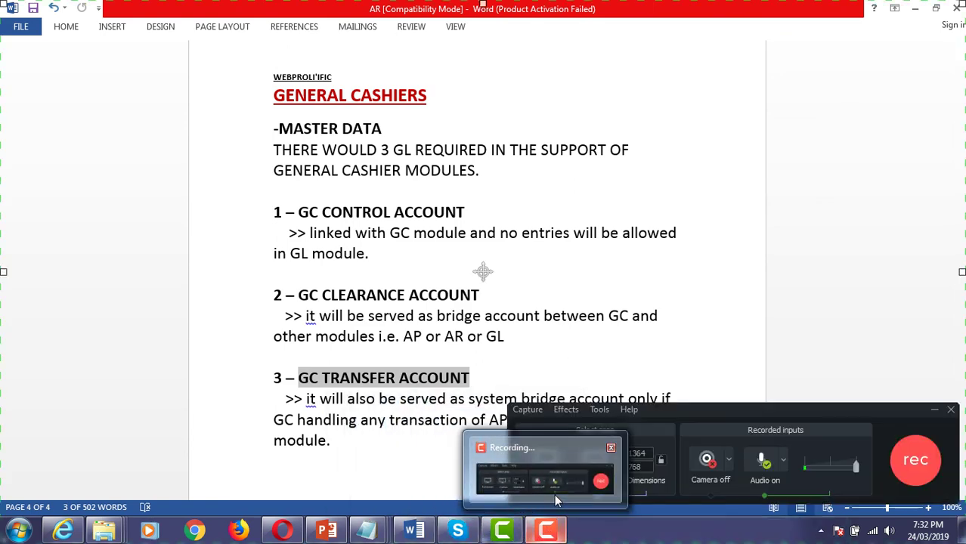